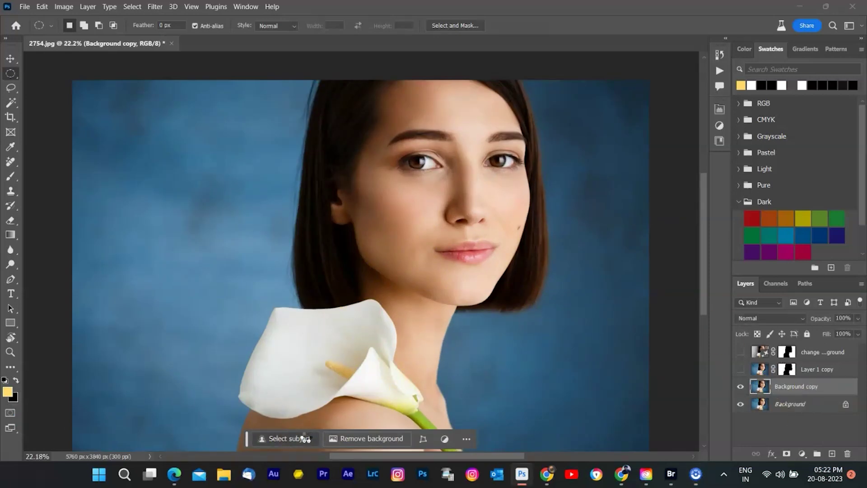
- Select the subject of the Background copy layer, then invert that selection in Select and Mask and output it as a masked layer
{"action": "left_click", "coordinate": [307, 436]}
{"action": "left_click_drag", "start_coordinate": [442, 321], "coordinate": [444, 335]}
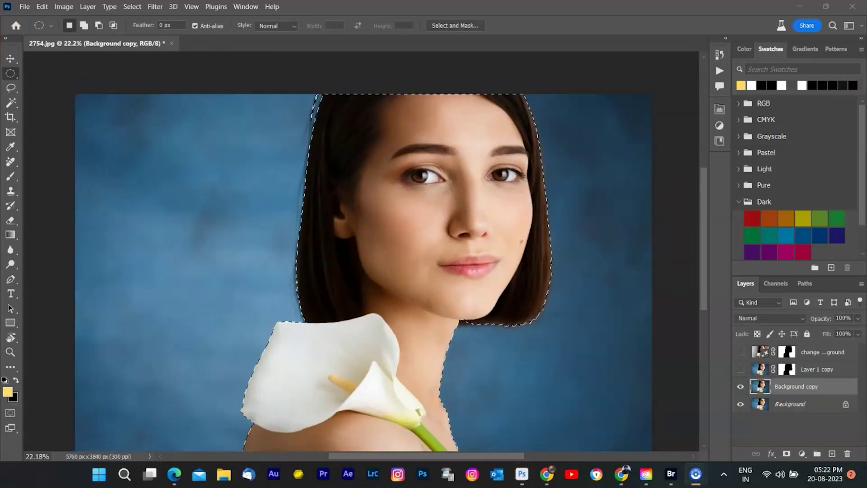
{"action": "left_click", "coordinate": [454, 25]}
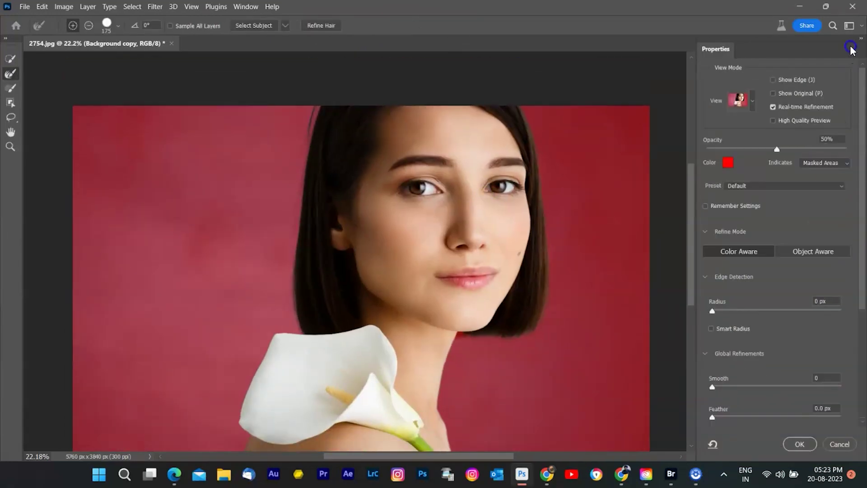
{"action": "scroll", "coordinate": [773, 239], "scroll_direction": "down", "scroll_amount": 5}
{"action": "left_click", "coordinate": [811, 332]}
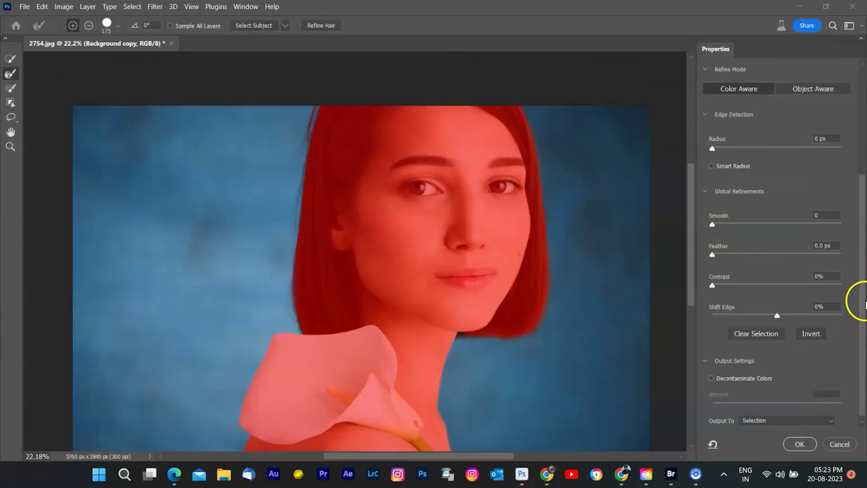
{"action": "left_click", "coordinate": [843, 318]}
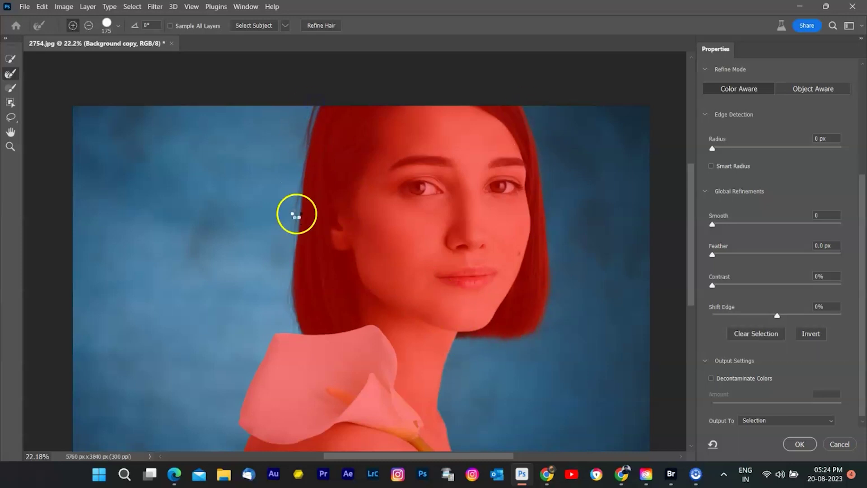
{"action": "left_click", "coordinate": [798, 443]}
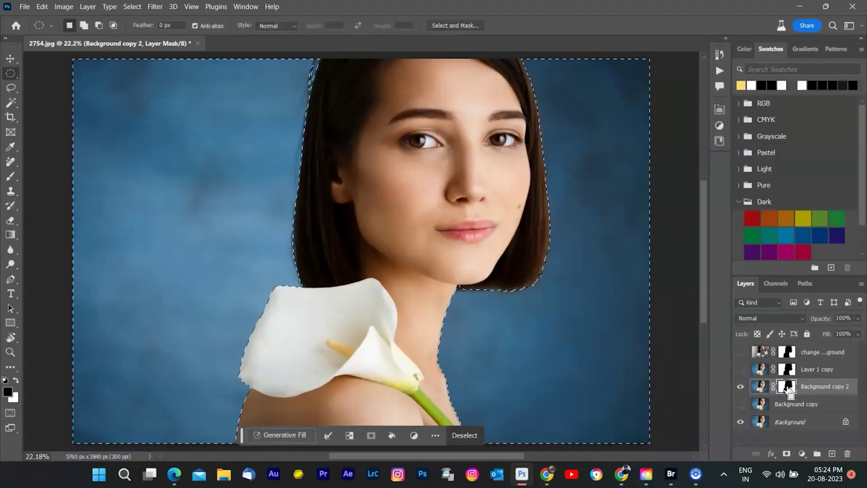
- Generate a fill for the selected backdrop around the woman with the prompt "change textured background"
{"action": "left_click", "coordinate": [279, 436]}
{"action": "type", "text": "change textured background"}
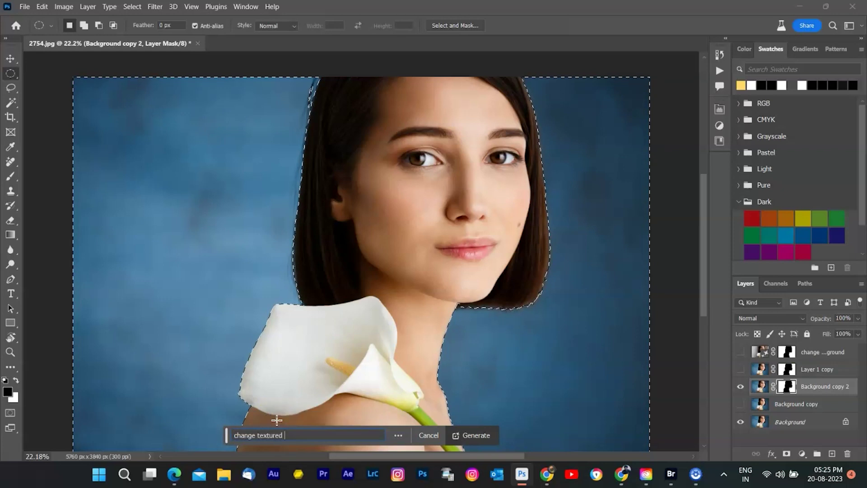
{"action": "left_click", "coordinate": [475, 435]}
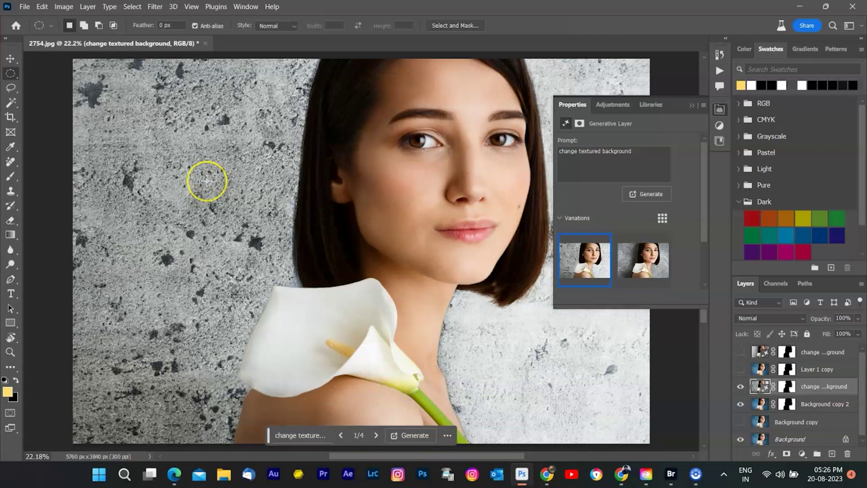
- Compare the generated background variations and choose the fourth one
{"action": "left_click", "coordinate": [643, 260]}
{"action": "scroll", "coordinate": [641, 266], "scroll_direction": "down", "scroll_amount": 3}
{"action": "left_click", "coordinate": [596, 271]}
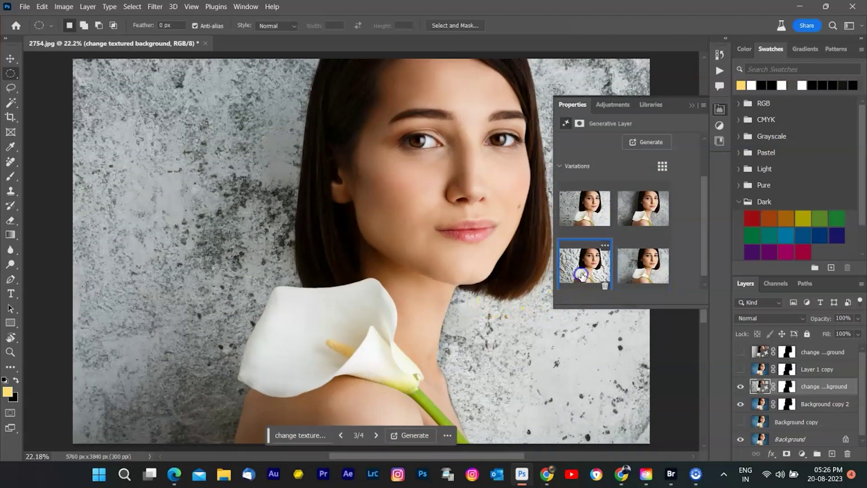
{"action": "left_click", "coordinate": [644, 267]}
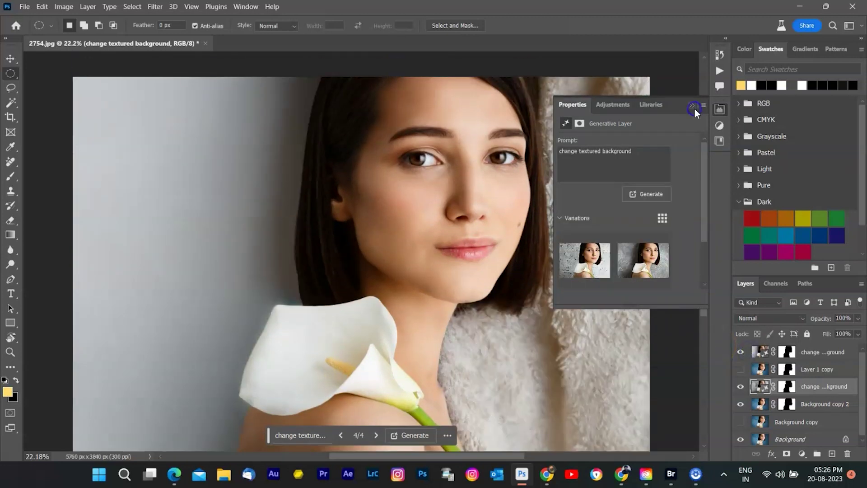
{"action": "left_click", "coordinate": [693, 106]}
- Toggle the visibility of the layers above the Background copy to compare the original and generated backdrops
{"action": "scroll", "coordinate": [548, 245], "scroll_direction": "up", "scroll_amount": 2}
{"action": "left_click_drag", "start_coordinate": [741, 403], "coordinate": [740, 351]}
{"action": "left_click", "coordinate": [740, 351]}
- Switch to Creative Cloud Desktop and look through its list of all desktop apps
{"action": "left_click", "coordinate": [724, 475]}
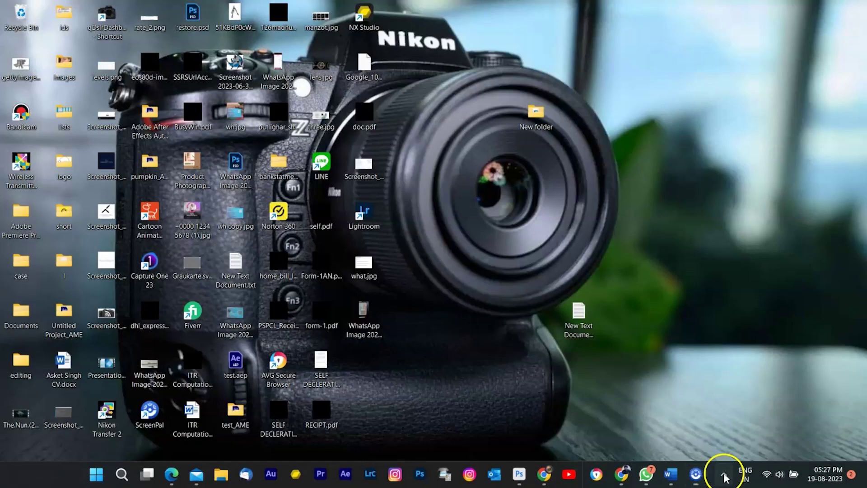
{"action": "left_click", "coordinate": [701, 418]}
{"action": "left_click", "coordinate": [135, 31]}
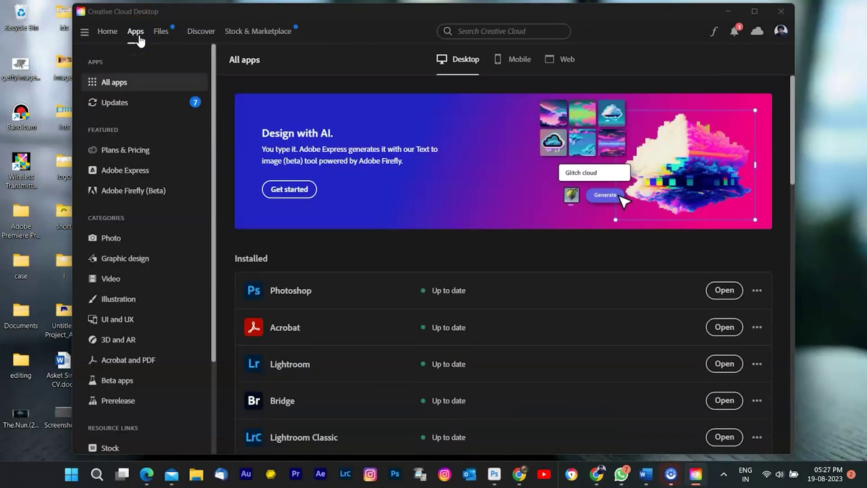
{"action": "scroll", "coordinate": [390, 199], "scroll_direction": "down", "scroll_amount": 8}
{"action": "scroll", "coordinate": [387, 196], "scroll_direction": "down", "scroll_amount": 6}
{"action": "scroll", "coordinate": [387, 196], "scroll_direction": "up", "scroll_amount": 2}
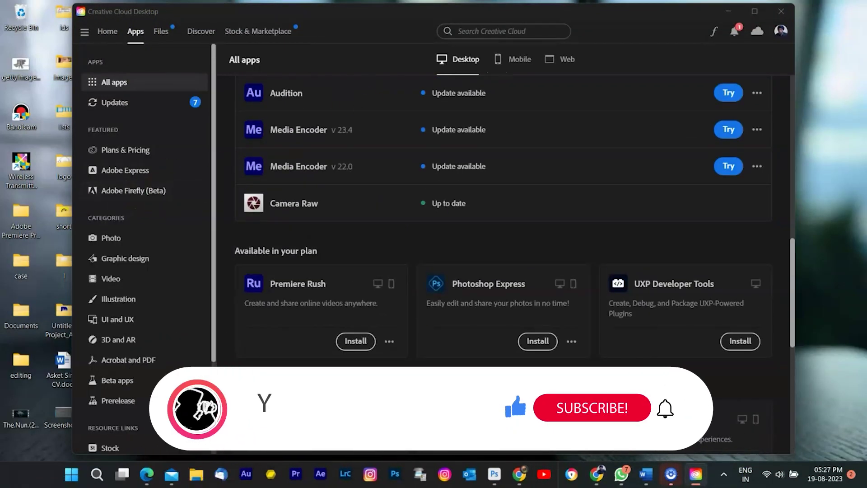
- Search Creative Cloud for "beta apps" and look through the results
{"action": "left_click", "coordinate": [504, 32]}
{"action": "type", "text": "beta apps"}
{"action": "key", "text": "Return"}
{"action": "left_click", "coordinate": [581, 39]}
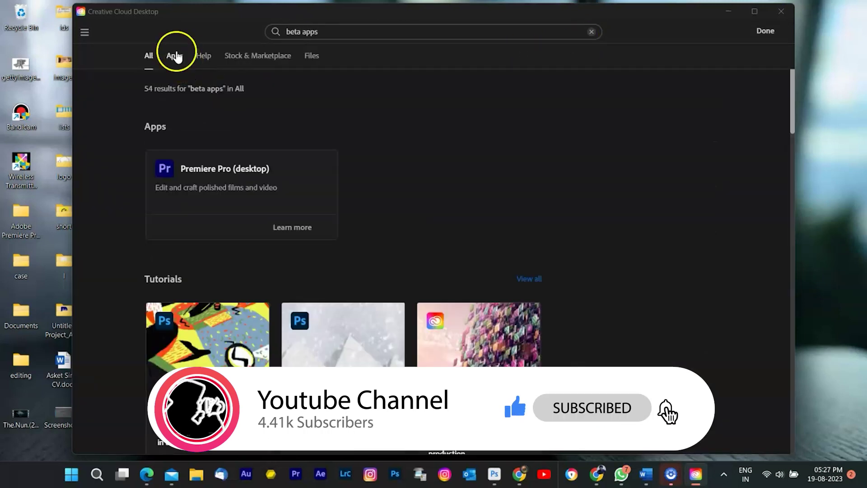
{"action": "scroll", "coordinate": [319, 213], "scroll_direction": "down", "scroll_amount": 3}
{"action": "scroll", "coordinate": [207, 106], "scroll_direction": "up", "scroll_amount": 3}
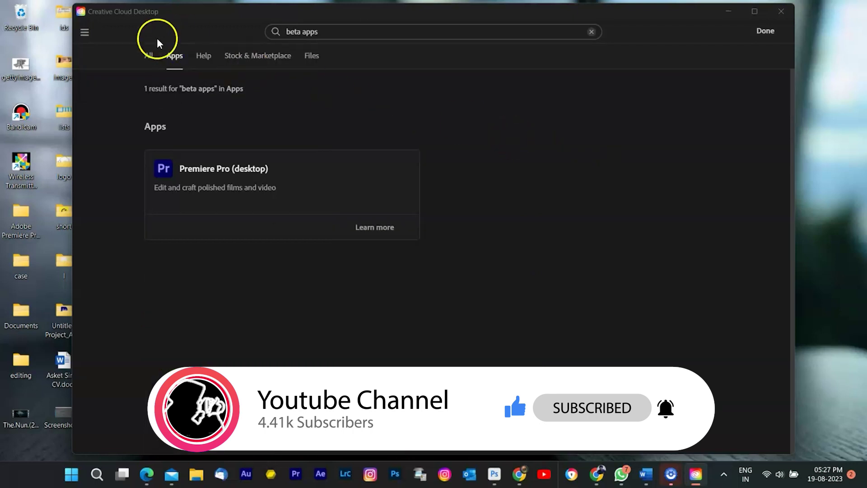
- Leave the search results and examine the app updates list for Photoshop (Beta)
{"action": "left_click", "coordinate": [150, 55]}
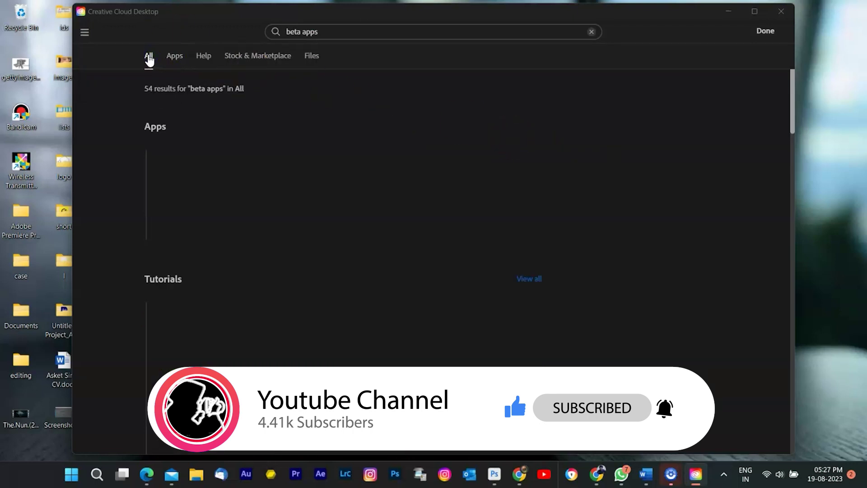
{"action": "left_click", "coordinate": [766, 31]}
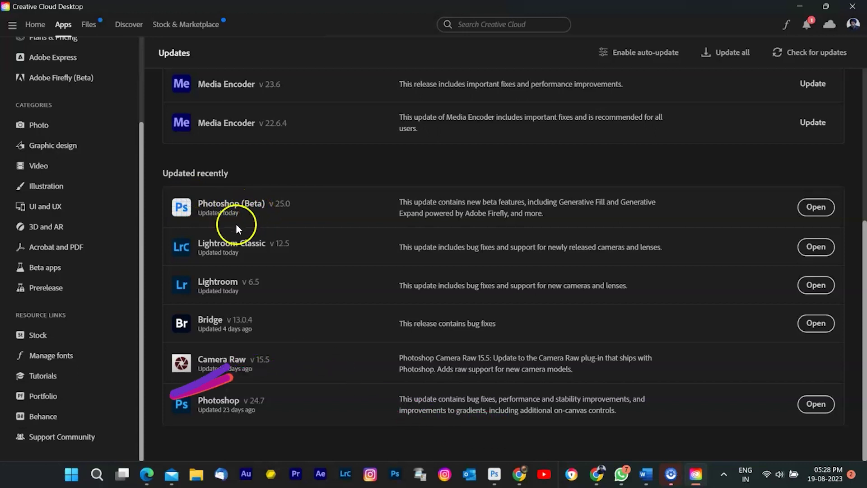
{"action": "scroll", "coordinate": [48, 187], "scroll_direction": "up", "scroll_amount": 2}
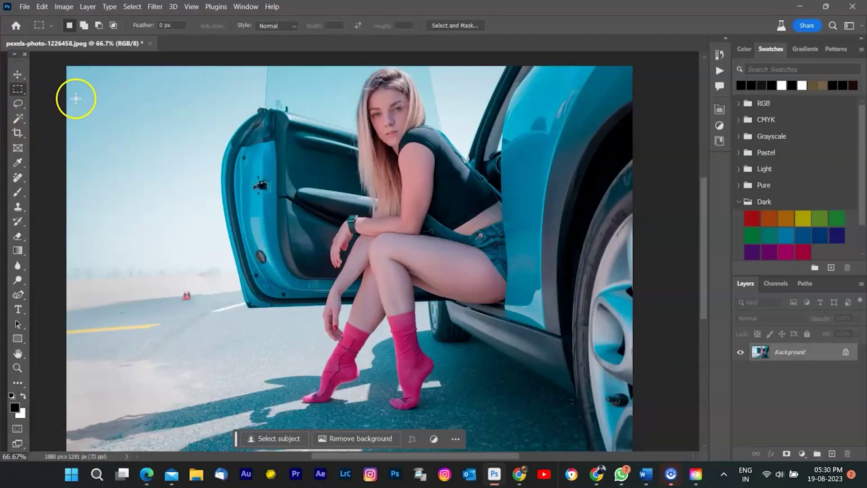
- Select a rectangular area of the sky with the Marquee tool, then replace it with a freehand Lasso selection near the horizon
{"action": "left_click_drag", "start_coordinate": [75, 99], "coordinate": [178, 163]}
{"action": "left_click", "coordinate": [18, 103]}
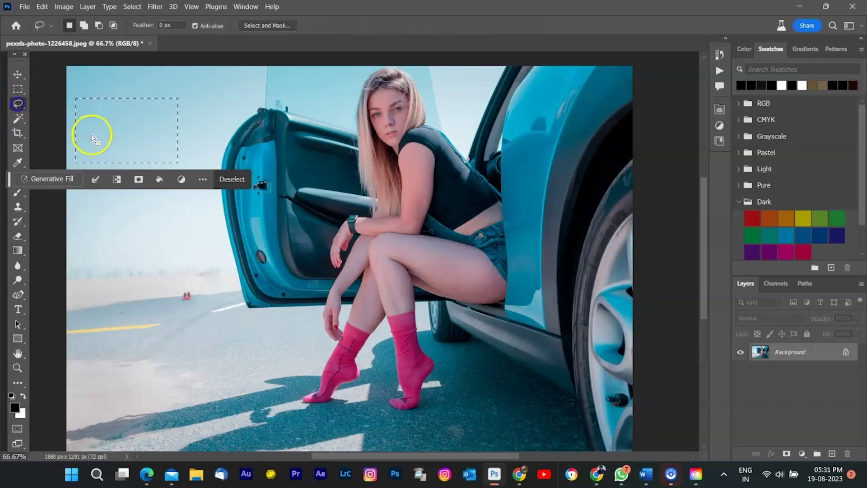
{"action": "mouse_move", "coordinate": [143, 229]}
{"action": "left_mouse_down"}
{"action": "mouse_move", "coordinate": [184, 258]}
{"action": "mouse_move", "coordinate": [135, 214]}
{"action": "left_mouse_up"}
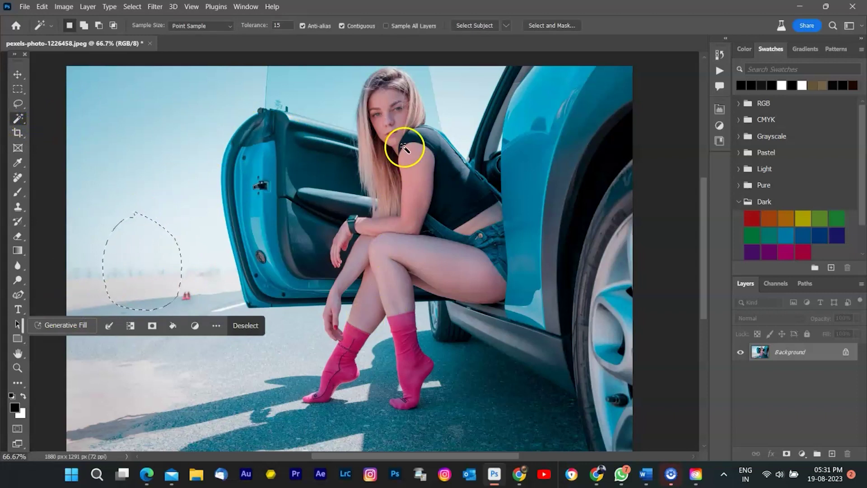
- Try Magic Wand selections on the blue car bodywork and pink socks with a tolerance of 32, then deselect
{"action": "left_click", "coordinate": [253, 208]}
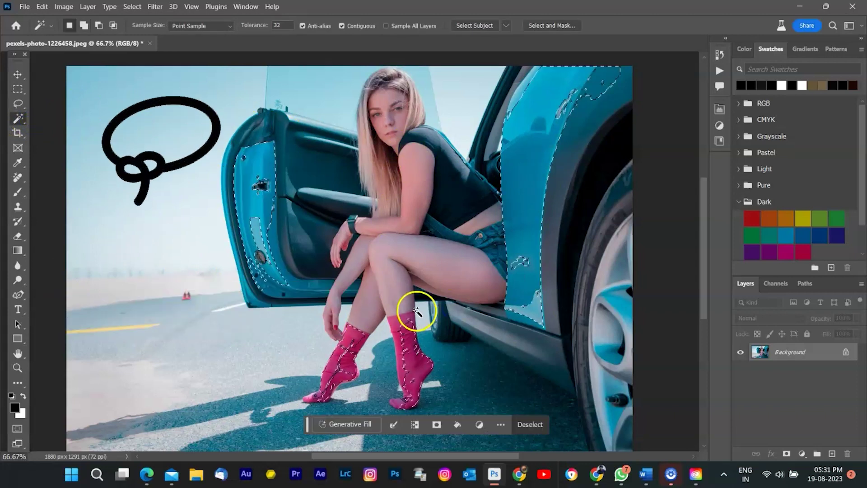
{"action": "left_click", "coordinate": [417, 306], "text": "shift"}
{"action": "left_click", "coordinate": [530, 425]}
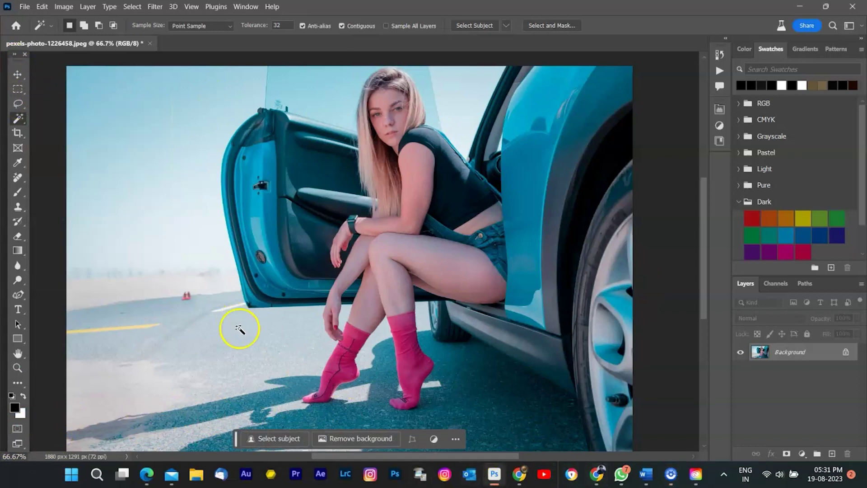
- Draw a roughly circular Lasso selection on the road beside the woman's feet
{"action": "left_click", "coordinate": [18, 105]}
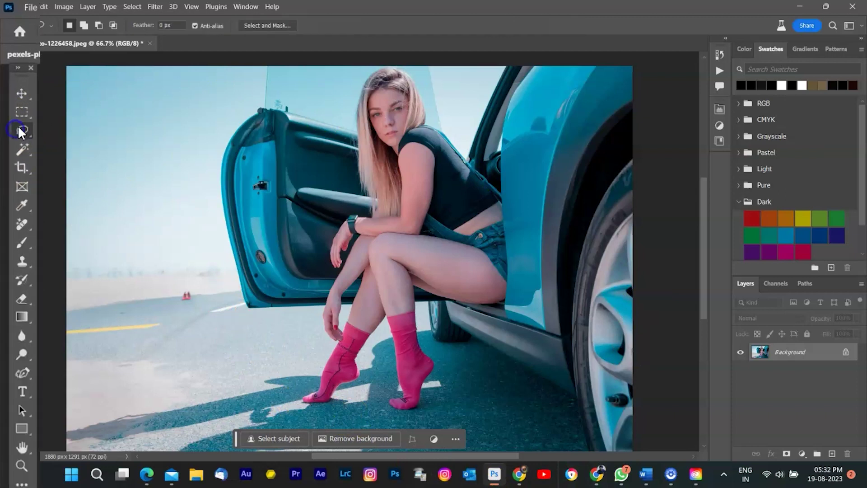
{"action": "left_click_drag", "start_coordinate": [236, 336], "coordinate": [231, 333]}
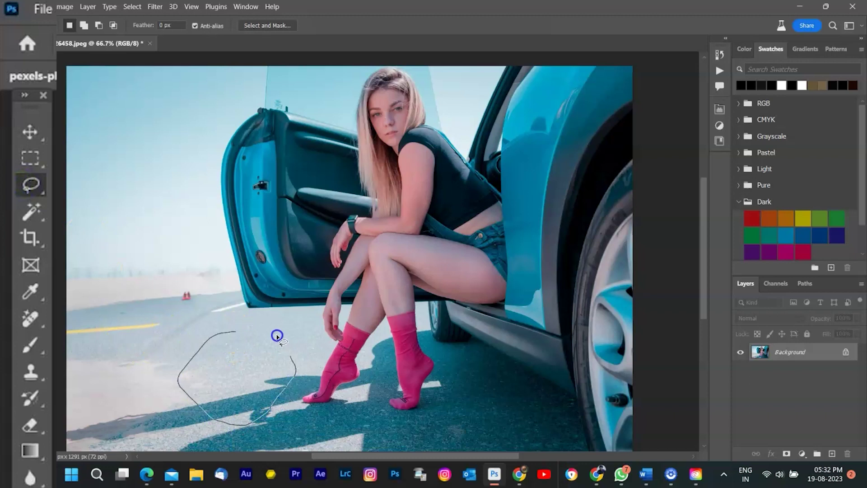
{"action": "left_click_drag", "start_coordinate": [243, 327], "coordinate": [227, 330]}
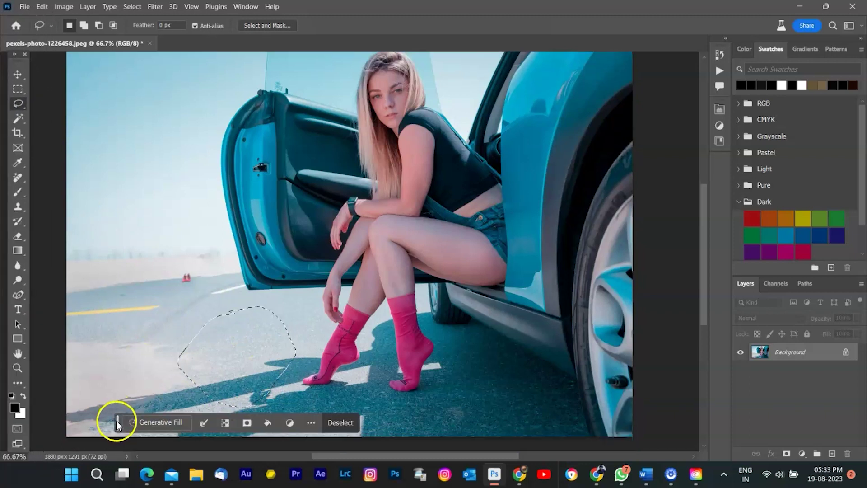
{"action": "mouse_move", "coordinate": [116, 421]}
{"action": "left_mouse_down"}
{"action": "mouse_move", "coordinate": [105, 232]}
{"action": "mouse_move", "coordinate": [139, 232]}
{"action": "mouse_move", "coordinate": [126, 229]}
{"action": "left_mouse_up"}
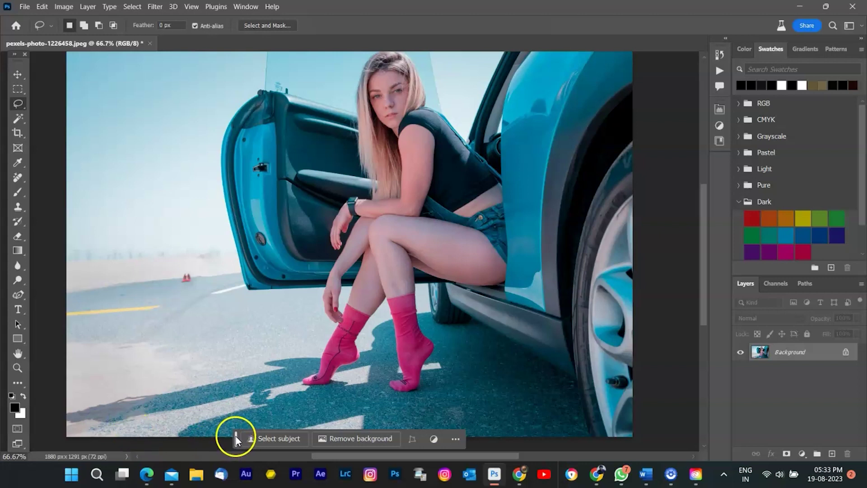
{"action": "left_click", "coordinate": [225, 360]}
{"action": "left_click_drag", "start_coordinate": [254, 357], "coordinate": [252, 358]}
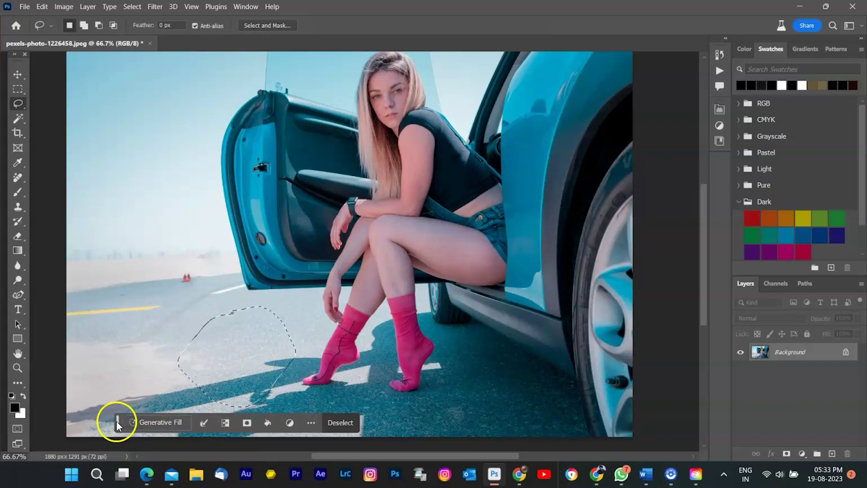
- Move the contextual task bar up over the car door and restore the Lasso selection on the road
{"action": "left_click_drag", "start_coordinate": [117, 423], "coordinate": [166, 237]}
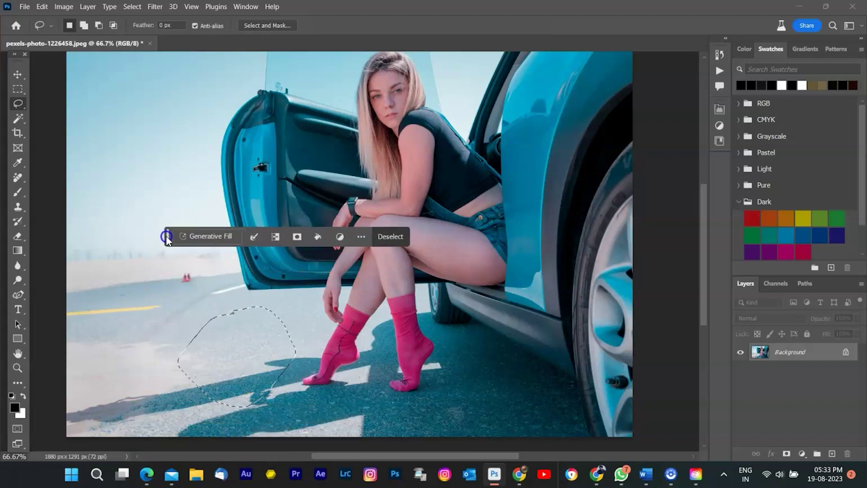
{"action": "left_click", "coordinate": [211, 242]}
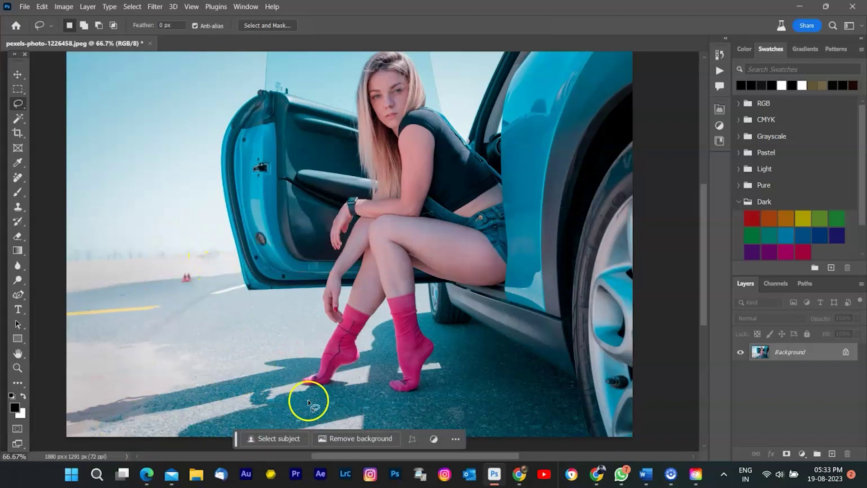
{"action": "key", "text": "ctrl+z"}
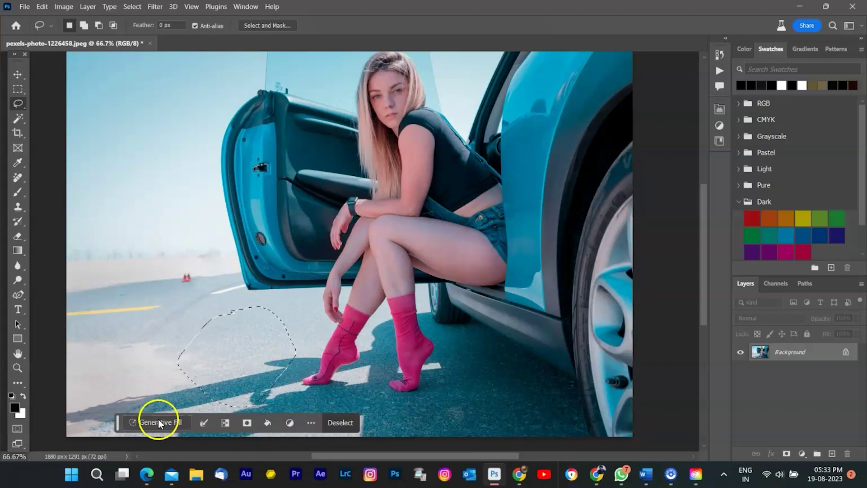
- Start a Generative Fill on the selected road area and try the prompts "pink shoes", "dog" and "candle"
{"action": "left_click", "coordinate": [158, 422]}
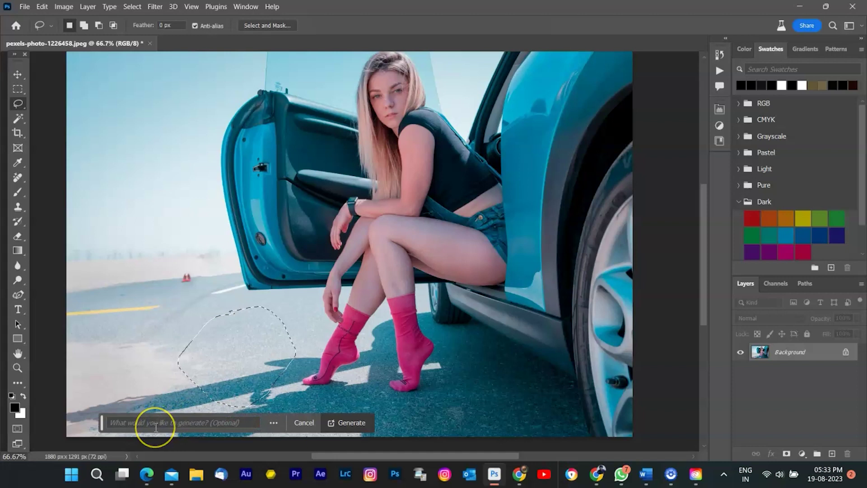
{"action": "key", "text": "i"}
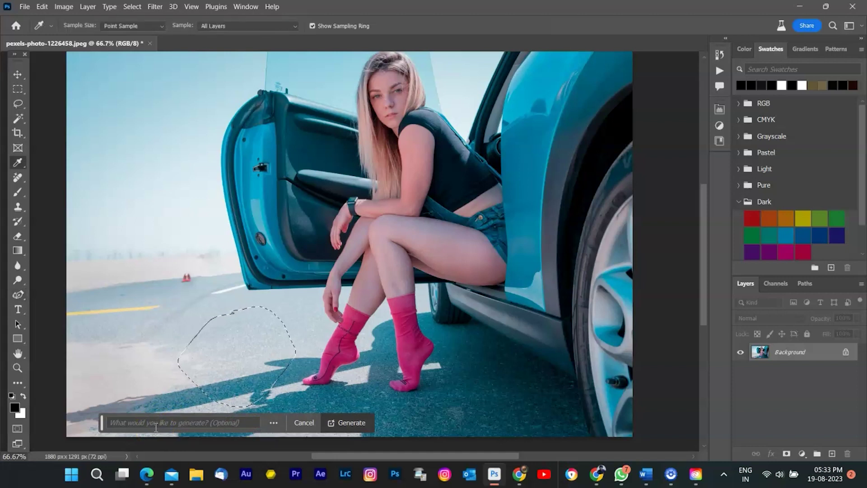
{"action": "key", "text": "k"}
{"action": "left_click", "coordinate": [129, 417]}
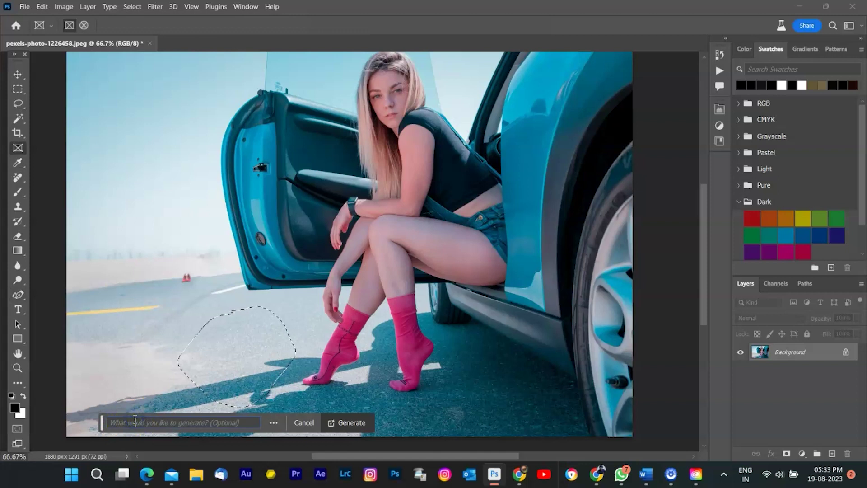
{"action": "type", "text": "pink sh"}
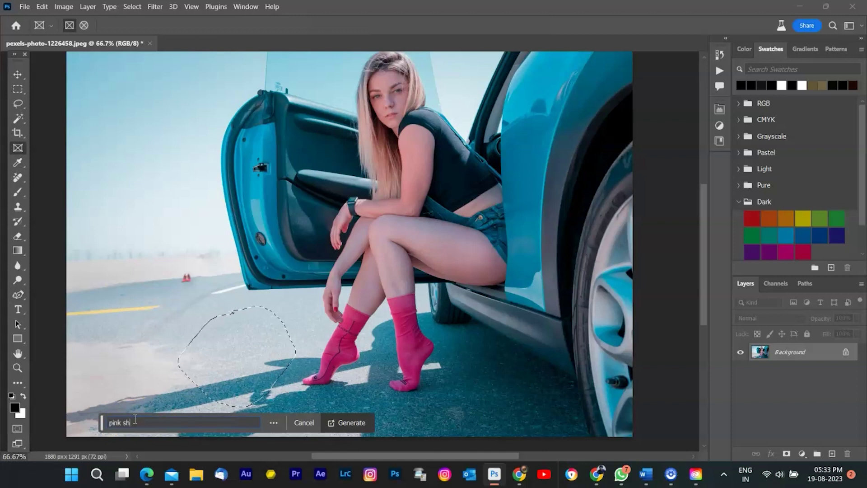
{"action": "type", "text": "oes"}
{"action": "type", "text": "dog"}
{"action": "type", "text": "candle"}
- Replace the Generative Fill prompt with "Pink woman long shoes"
{"action": "type", "text": "Pink "}
{"action": "type", "text": " woman lo"}
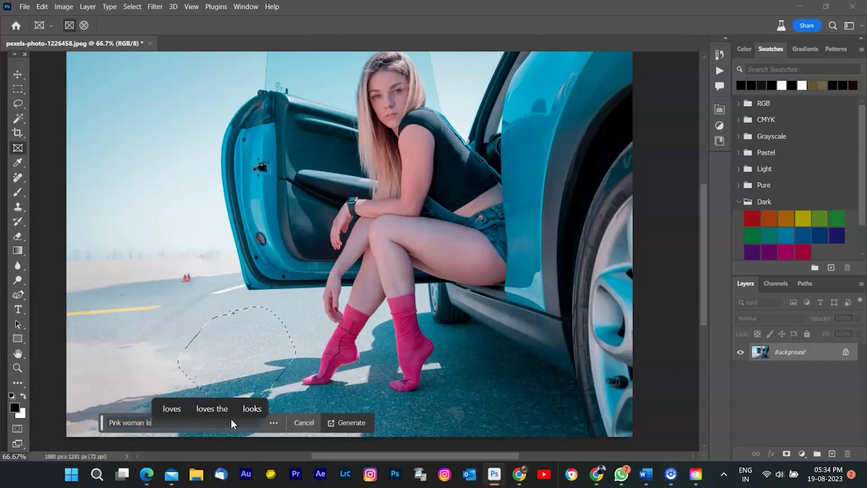
{"action": "type", "text": "ng sh"}
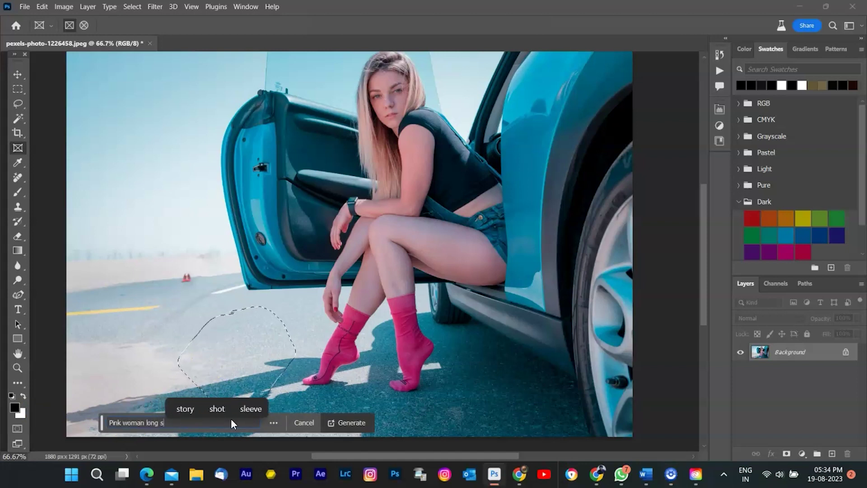
{"action": "type", "text": "oes"}
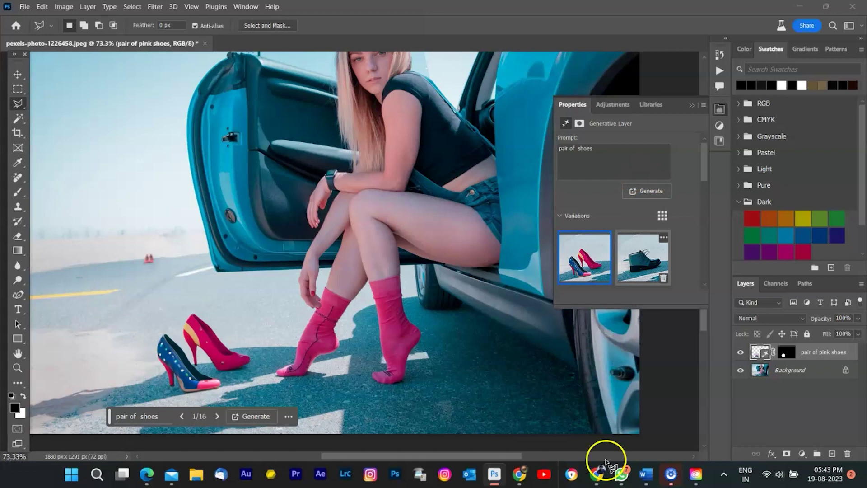
- Look through the generated shoe variations, pick the blue high heels and collapse the Properties panel
{"action": "scroll", "coordinate": [648, 273], "scroll_direction": "down", "scroll_amount": 4}
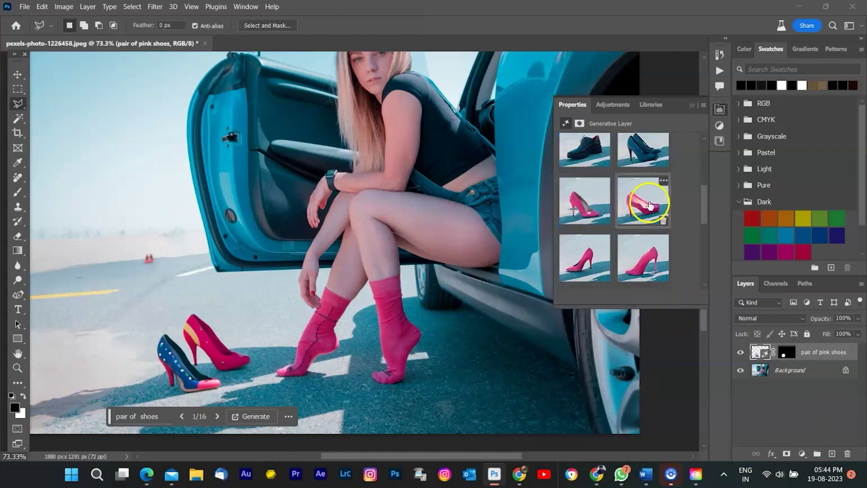
{"action": "left_click", "coordinate": [648, 201]}
{"action": "left_click", "coordinate": [692, 105]}
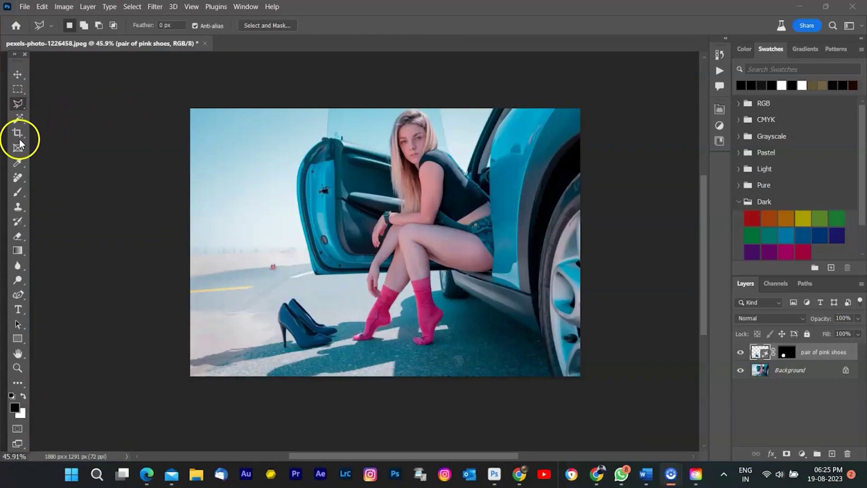
- Extend the canvas on both crop sides so a blank strip is added beside the photo's road edge, with Crop fill set to Background (default)
{"action": "left_click", "coordinate": [19, 133]}
{"action": "key", "text": "c"}
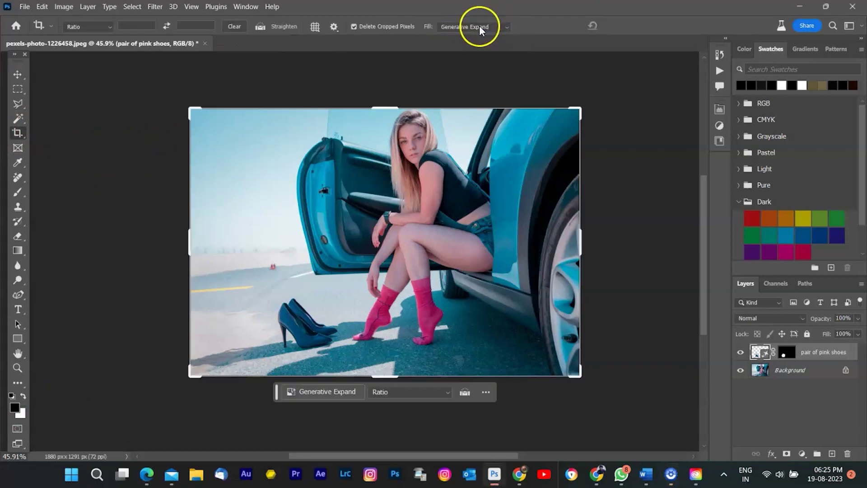
{"action": "left_click", "coordinate": [479, 26]}
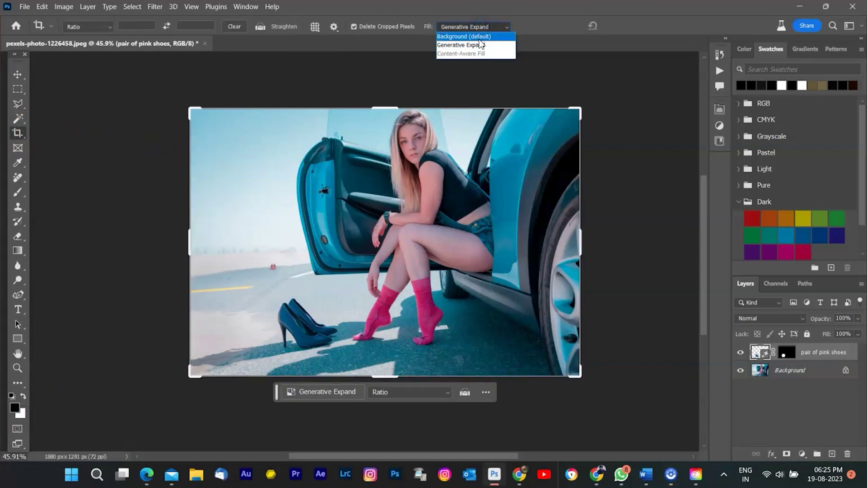
{"action": "left_click", "coordinate": [486, 37]}
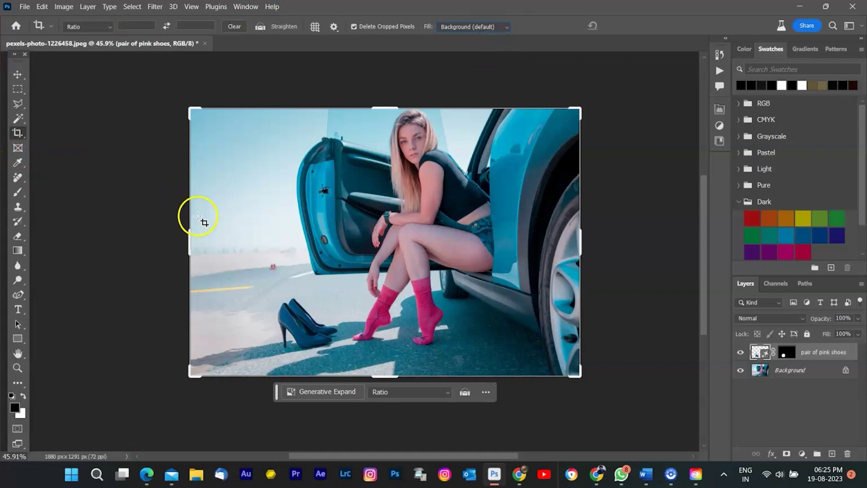
{"action": "left_click_drag", "start_coordinate": [189, 240], "coordinate": [131, 242]}
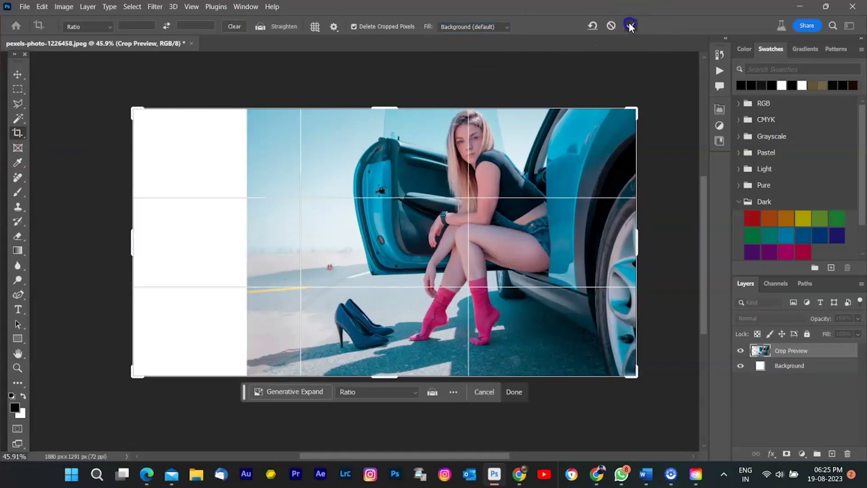
{"action": "left_click", "coordinate": [630, 25]}
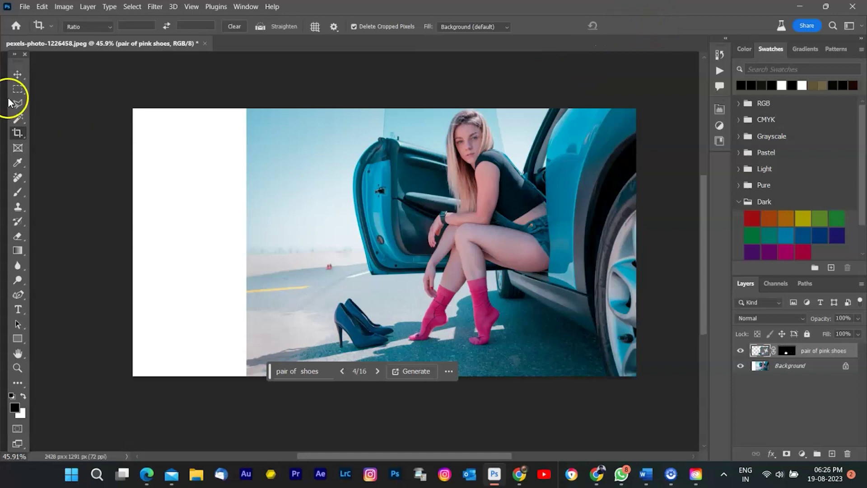
- Select the white strip plus a sliver of the photo with a rectangular marquee, run Generative Fill without a prompt and preview the second variation
{"action": "left_click", "coordinate": [17, 89]}
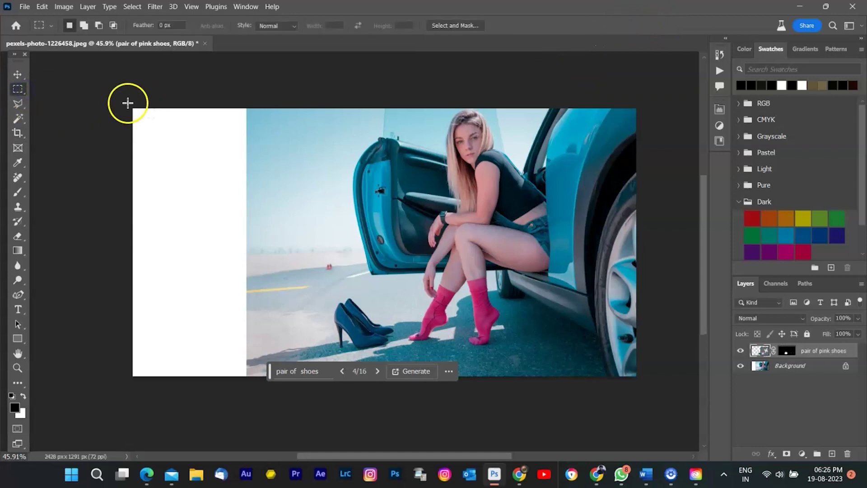
{"action": "left_click_drag", "start_coordinate": [127, 103], "coordinate": [248, 391]}
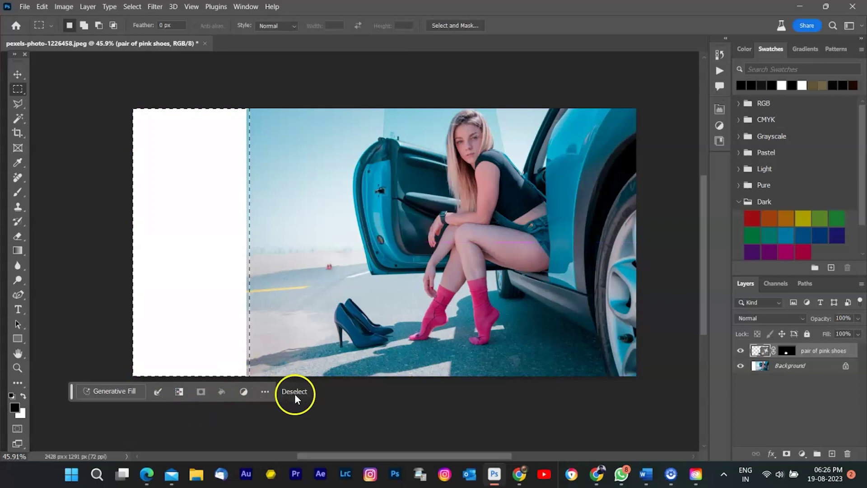
{"action": "left_click", "coordinate": [111, 391]}
{"action": "left_click", "coordinate": [305, 392]}
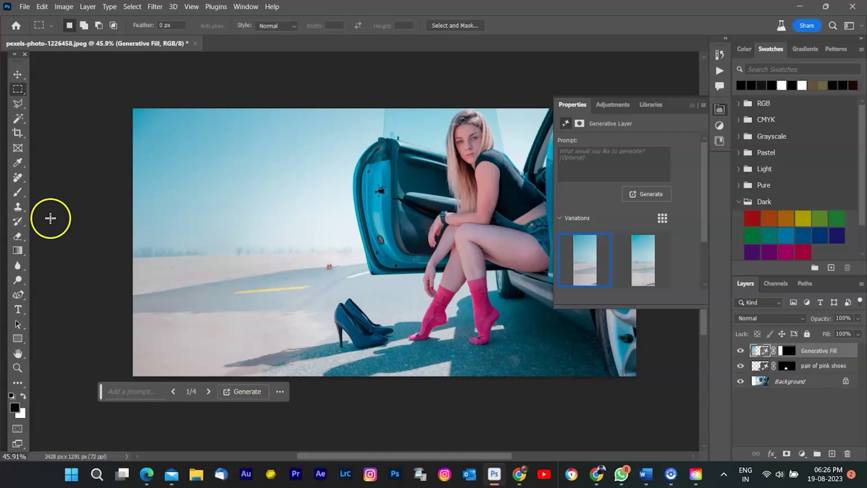
{"action": "left_click", "coordinate": [634, 264]}
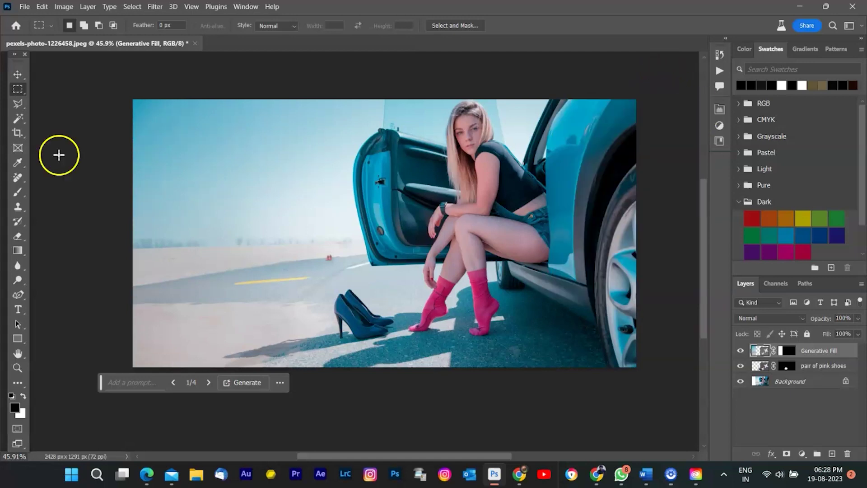
- Select the blue shoes on the road with a rectangular marquee and remove them using Generative Fill without a prompt
{"action": "left_click_drag", "start_coordinate": [305, 279], "coordinate": [399, 351]}
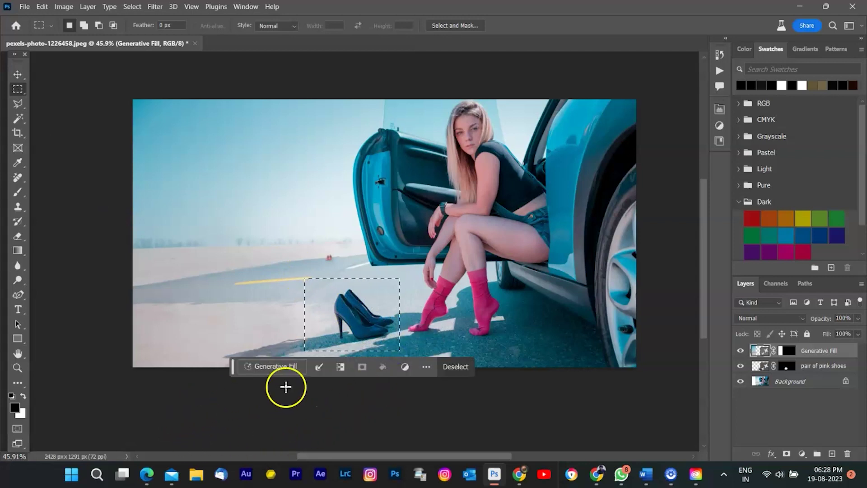
{"action": "left_click", "coordinate": [275, 366]}
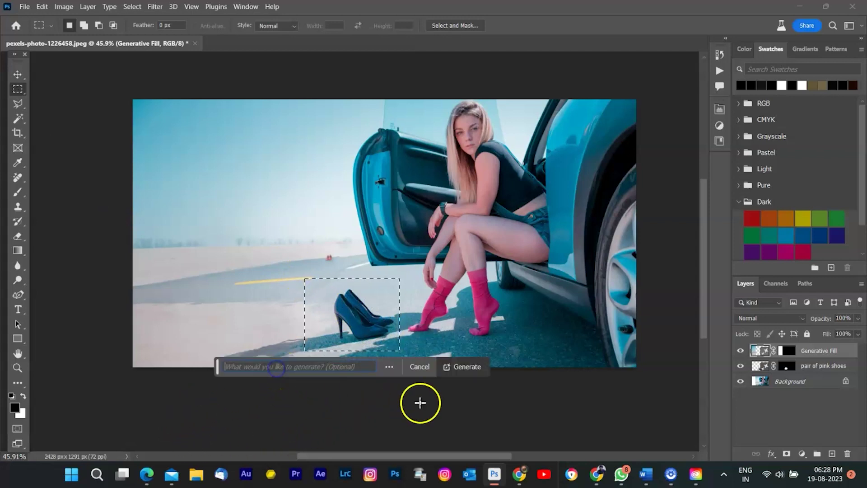
{"action": "left_click", "coordinate": [465, 367]}
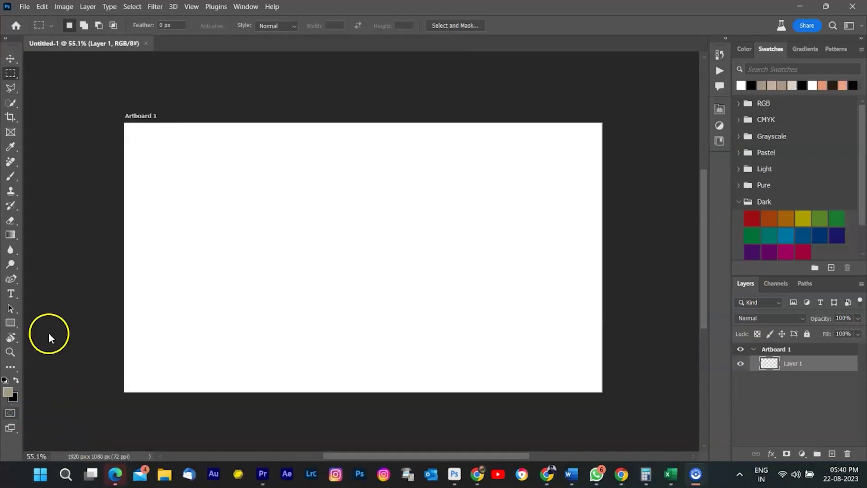
- Select the whole blank artboard with a rectangular marquee and generate a fill from the prompt "a fantasy landscape"
{"action": "left_click", "coordinate": [10, 70]}
{"action": "left_click_drag", "start_coordinate": [118, 120], "coordinate": [657, 450]}
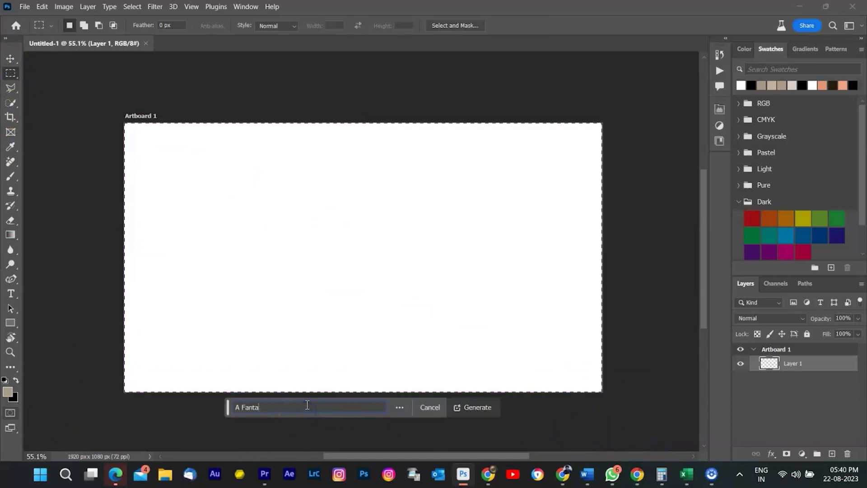
{"action": "key", "text": "BackSpace"}
{"action": "key", "text": "BackSpace"}
{"action": "key", "text": "BackSpace"}
{"action": "key", "text": "BackSpace"}
{"action": "key", "text": "BackSpace"}
{"action": "left_click", "coordinate": [478, 411]}
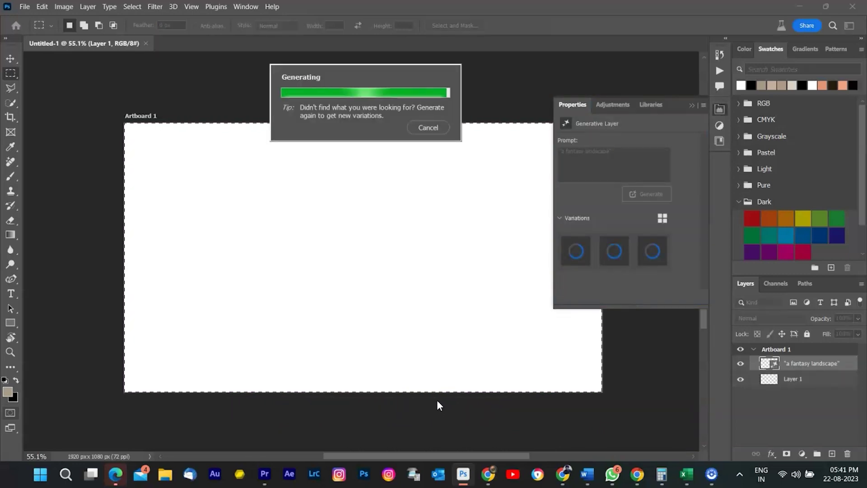
- Compare the generated fantasy landscape variations and choose the second one
{"action": "left_click", "coordinate": [472, 374]}
{"action": "left_click", "coordinate": [615, 252]}
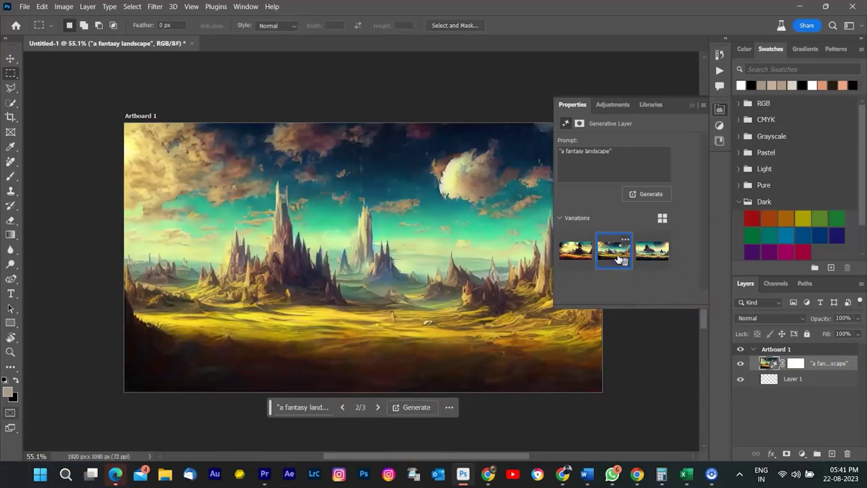
{"action": "left_click", "coordinate": [638, 261]}
{"action": "left_click", "coordinate": [633, 261]}
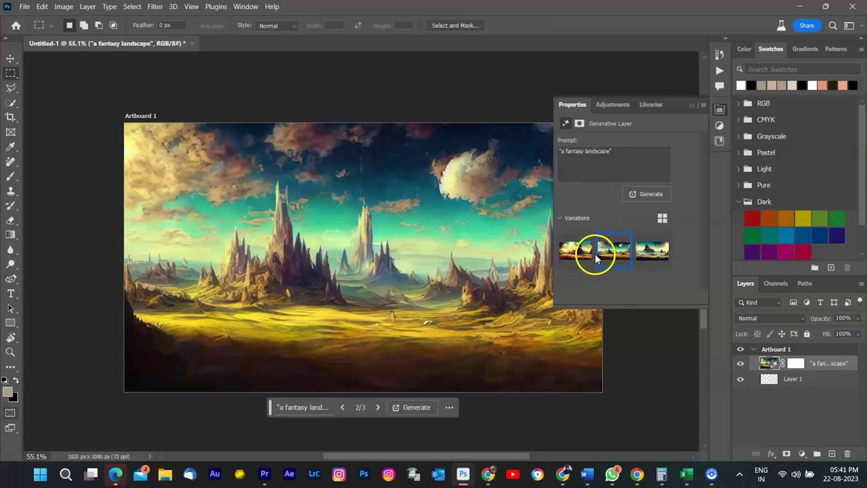
{"action": "left_click", "coordinate": [580, 247]}
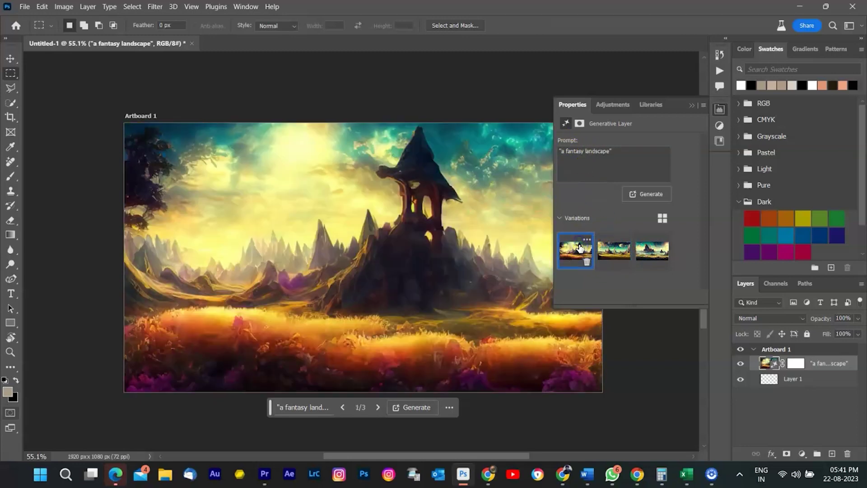
{"action": "left_click", "coordinate": [610, 250]}
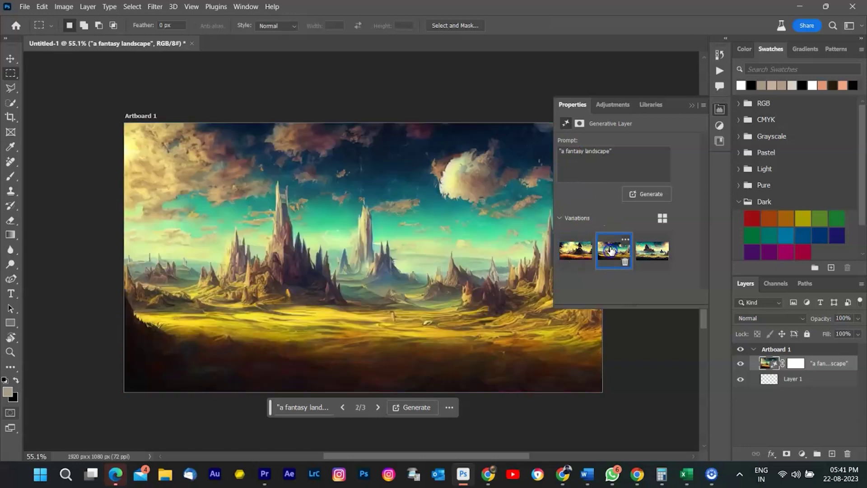
- Clear the prompt text of the fantasy landscape generative layer
{"action": "left_click", "coordinate": [559, 159]}
{"action": "key", "text": "Delete"}
{"action": "left_click", "coordinate": [633, 149]}
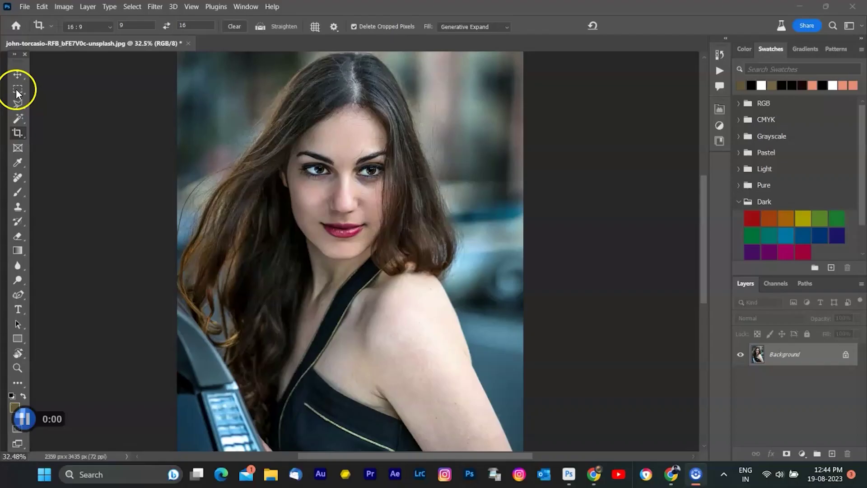
- Select the portrait's eye area with a rectangular marquee, generate "blue eyes" and move the contextual task bar down off the face
{"action": "left_click", "coordinate": [16, 90]}
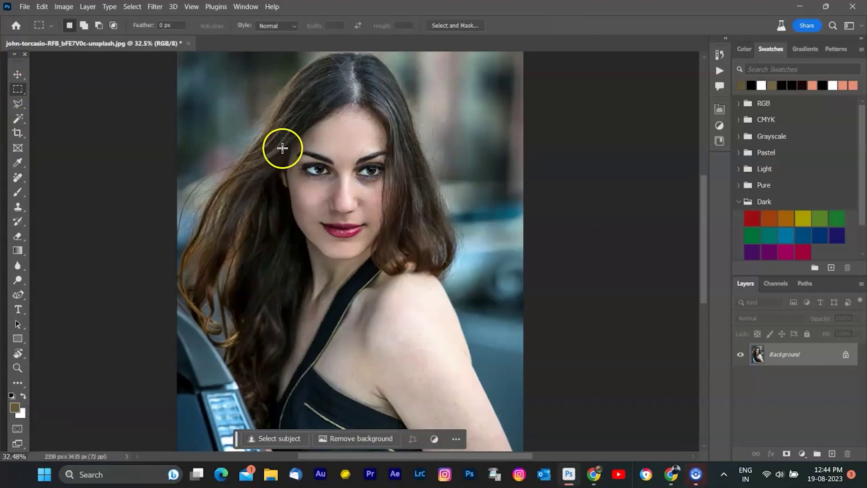
{"action": "left_click_drag", "start_coordinate": [284, 149], "coordinate": [414, 191]}
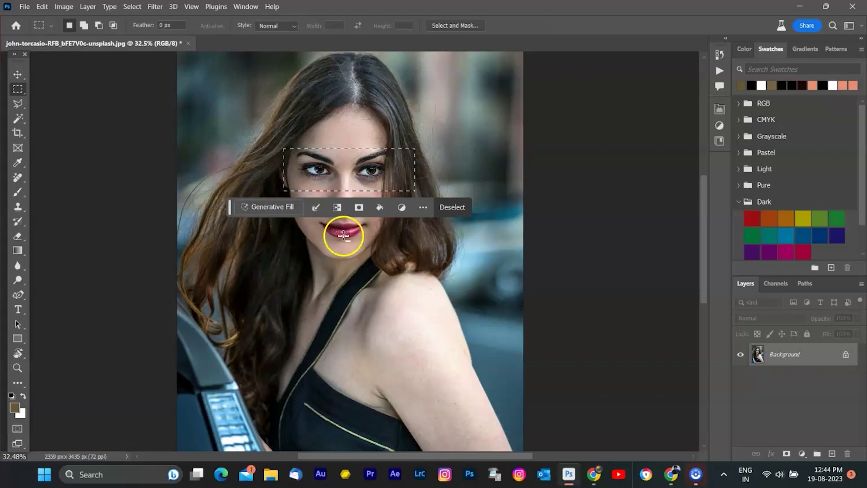
{"action": "scroll", "coordinate": [346, 225], "scroll_direction": "up", "scroll_amount": 1}
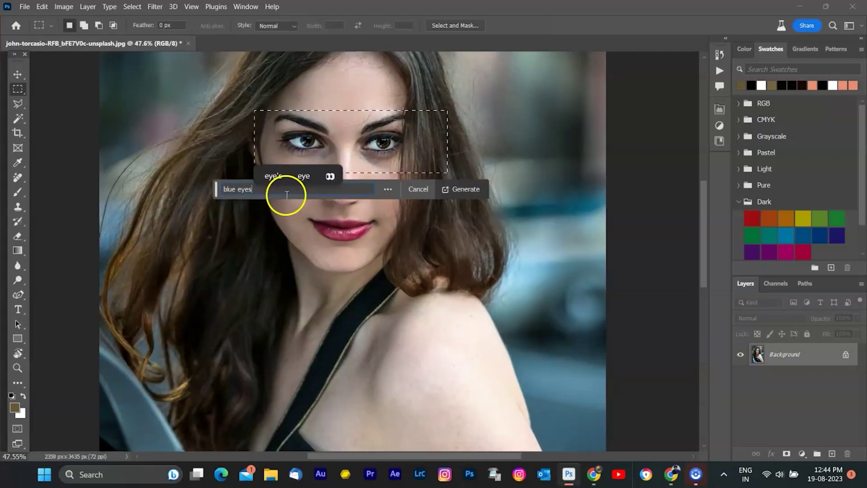
{"action": "left_click", "coordinate": [466, 188]}
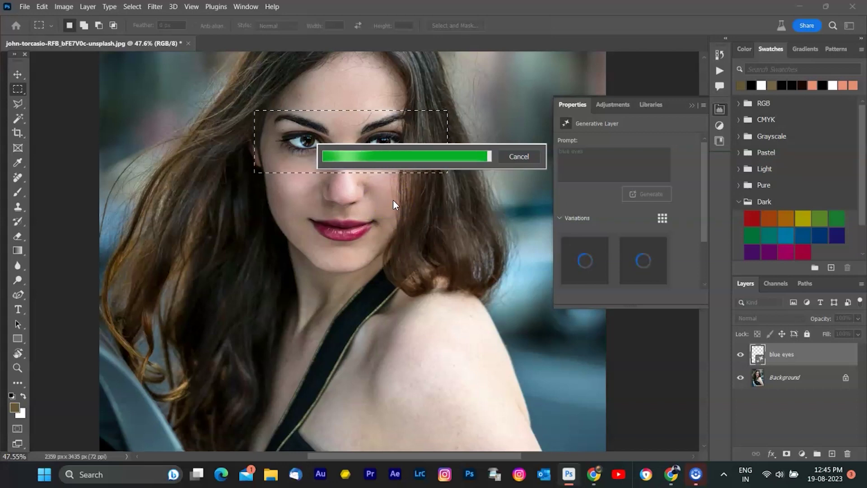
{"action": "left_click_drag", "start_coordinate": [262, 189], "coordinate": [188, 324]}
- Compare the first two blue eyes variations, keep the first and toggle the layer's visibility to compare it with the original
{"action": "left_click", "coordinate": [643, 260]}
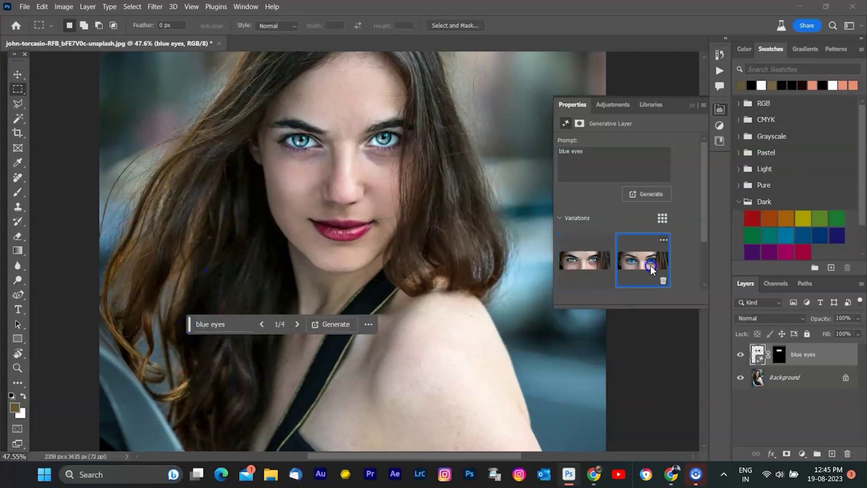
{"action": "left_click", "coordinate": [585, 265]}
{"action": "left_click", "coordinate": [741, 355]}
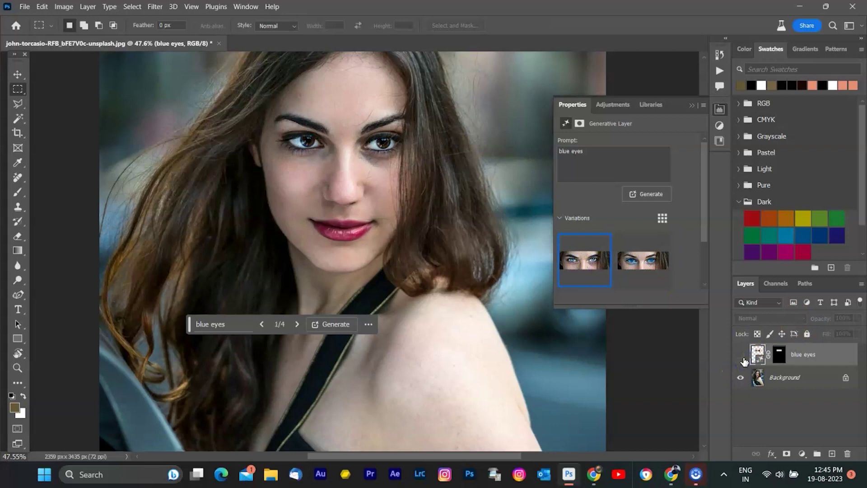
{"action": "left_click", "coordinate": [741, 356]}
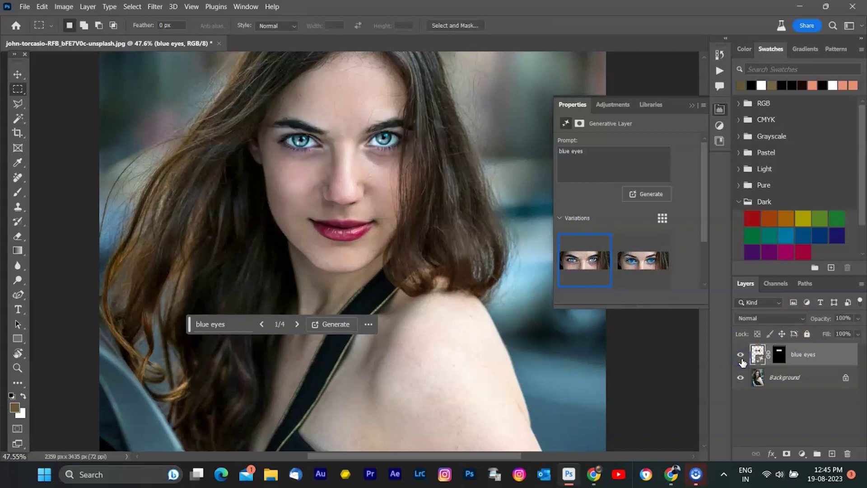
- Select both of the woman's eyes with the Quick Selection tool, trimming excess areas and undoing a stray stroke
{"action": "left_click", "coordinate": [17, 119]}
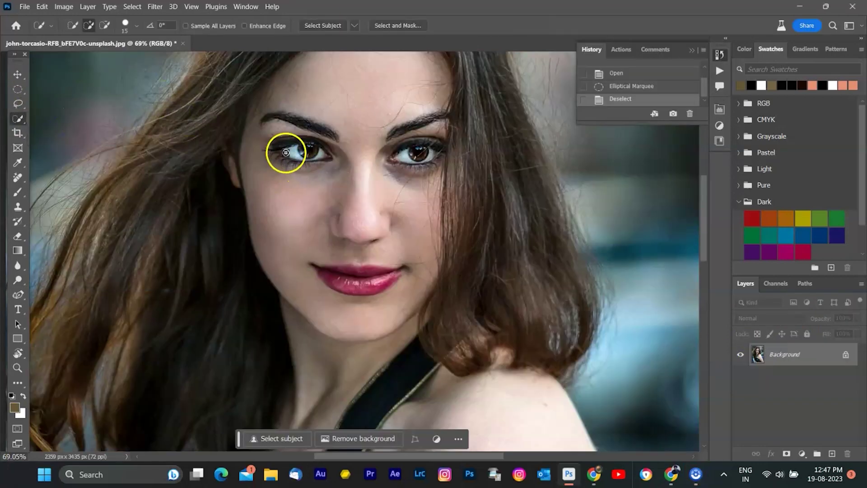
{"action": "mouse_move", "coordinate": [284, 150]}
{"action": "left_mouse_down"}
{"action": "mouse_move", "coordinate": [319, 155]}
{"action": "mouse_move", "coordinate": [307, 137]}
{"action": "left_mouse_up"}
{"action": "key", "text": "alt"}
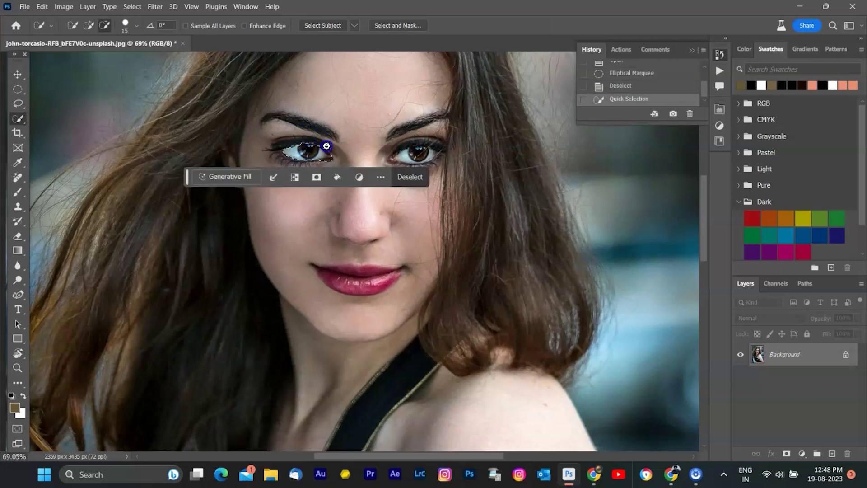
{"action": "mouse_move", "coordinate": [391, 155]}
{"action": "left_mouse_down"}
{"action": "mouse_move", "coordinate": [435, 151]}
{"action": "mouse_move", "coordinate": [400, 158]}
{"action": "mouse_move", "coordinate": [430, 152]}
{"action": "left_mouse_up"}
{"action": "key", "text": "ctrl+z"}
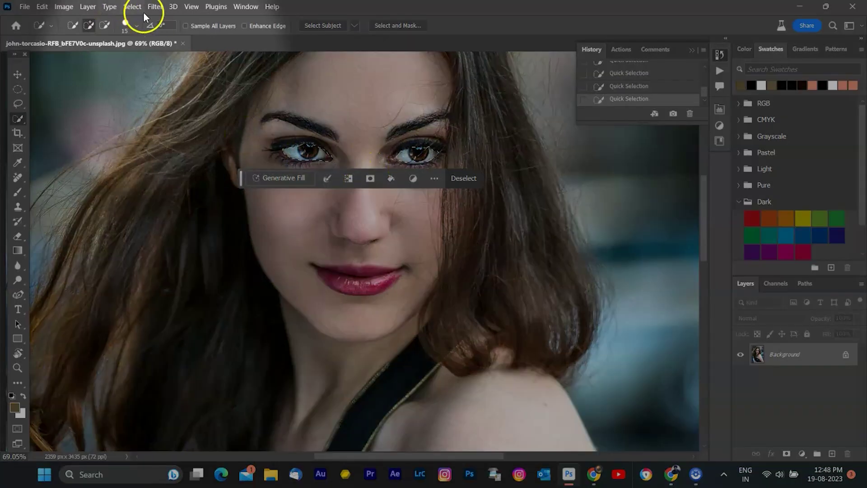
- Expand the eye selection by 3 pixels and generate variations with the prompt "blue eyes"
{"action": "left_click", "coordinate": [132, 6]}
{"action": "mouse_move", "coordinate": [164, 169]}
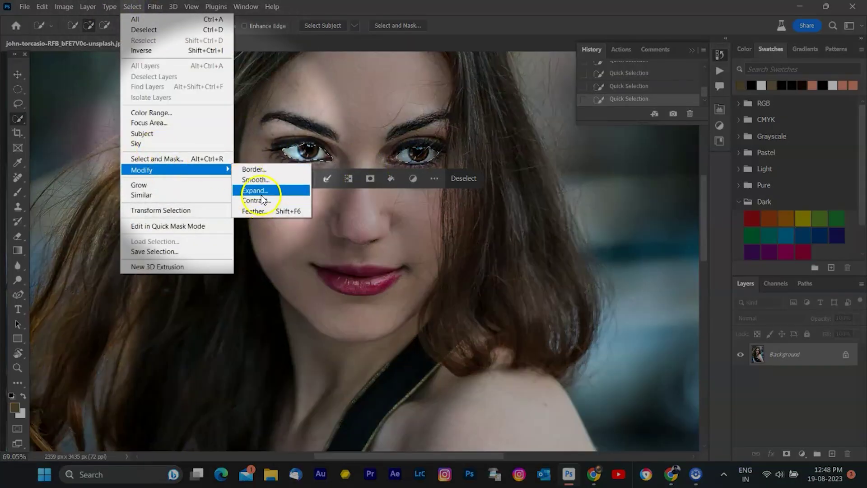
{"action": "left_click", "coordinate": [253, 190]}
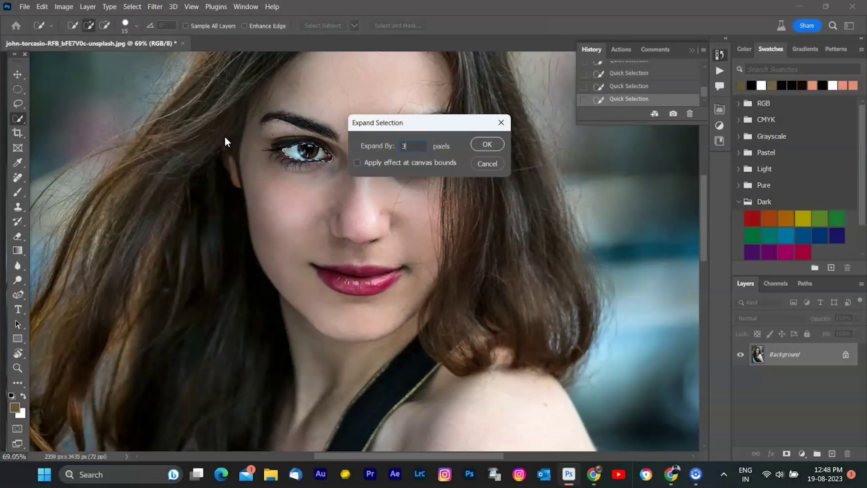
{"action": "key", "text": "Return"}
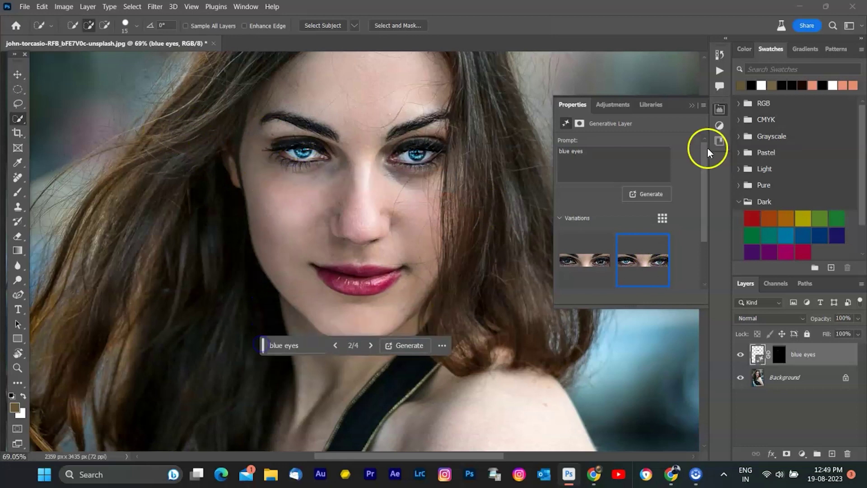
{"action": "left_click", "coordinate": [653, 194]}
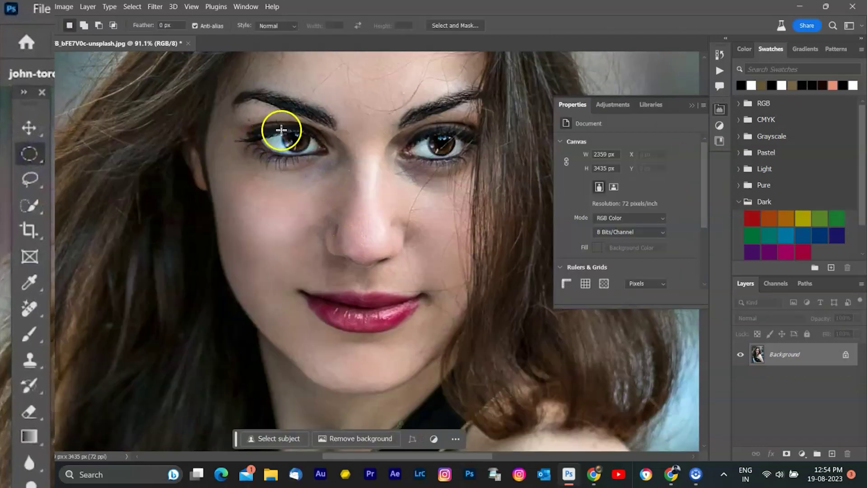
- Select both irises with circular marquees, generate "blue eyes" in them and show the second variation
{"action": "left_click_drag", "start_coordinate": [281, 130], "coordinate": [312, 156]}
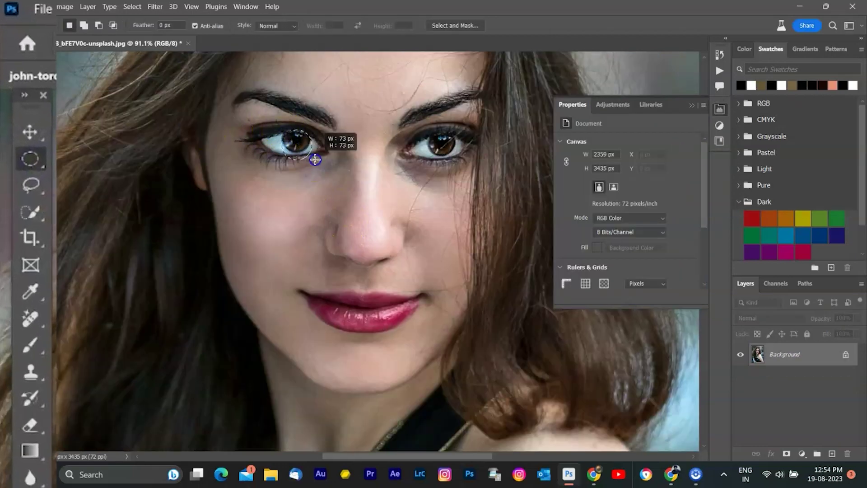
{"action": "left_click_drag", "start_coordinate": [432, 143], "coordinate": [457, 158]}
{"action": "left_click", "coordinate": [274, 177]}
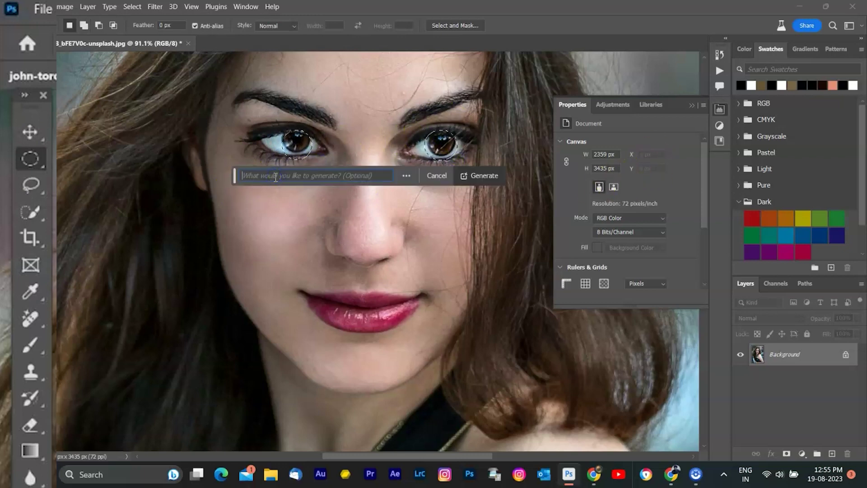
{"action": "left_click", "coordinate": [278, 176]}
{"action": "type", "text": "blue eyes"}
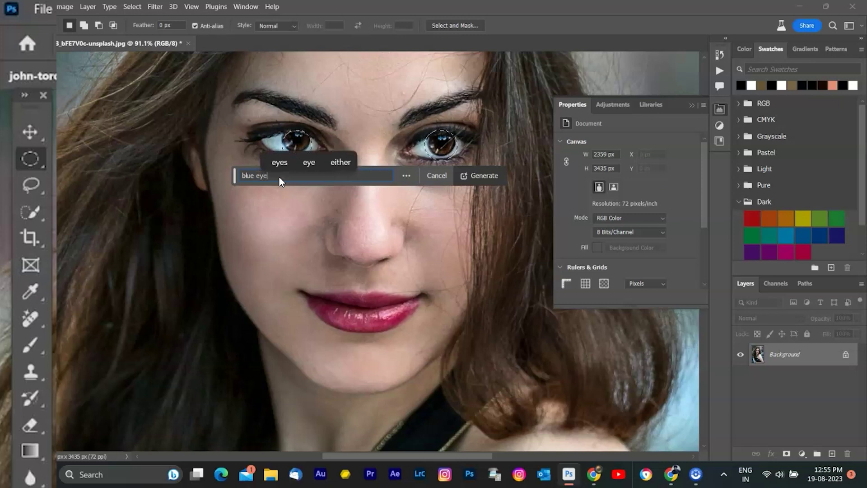
{"action": "left_click", "coordinate": [480, 175]}
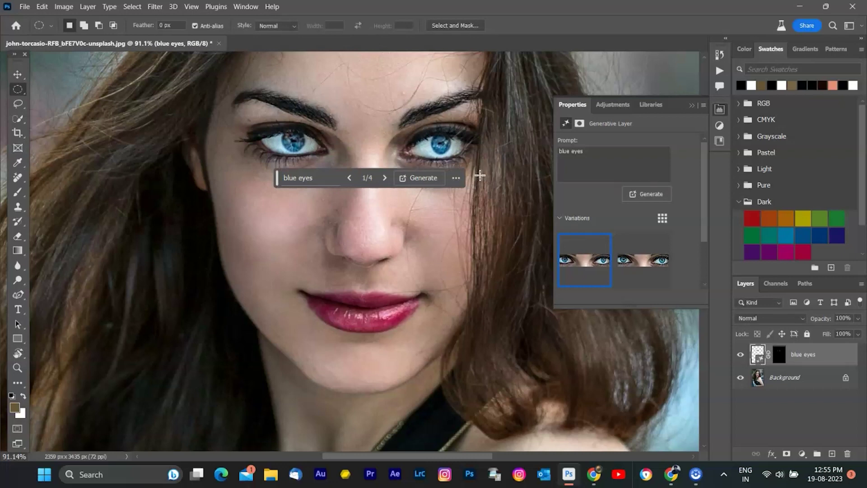
{"action": "left_click", "coordinate": [644, 259]}
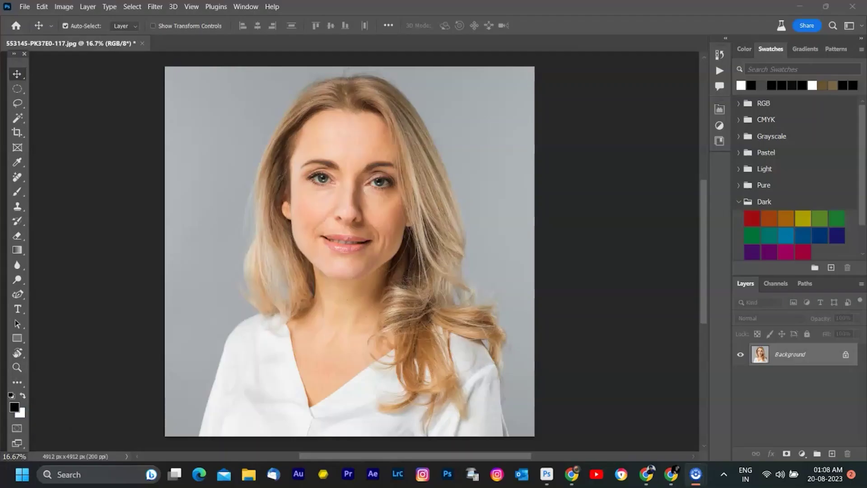
- Duplicate the blonde woman's portrait layer and make a partial selection of it by filling the Quick Mask with color #4d4d4d at 100% opacity
{"action": "key", "text": "ctrl+j"}
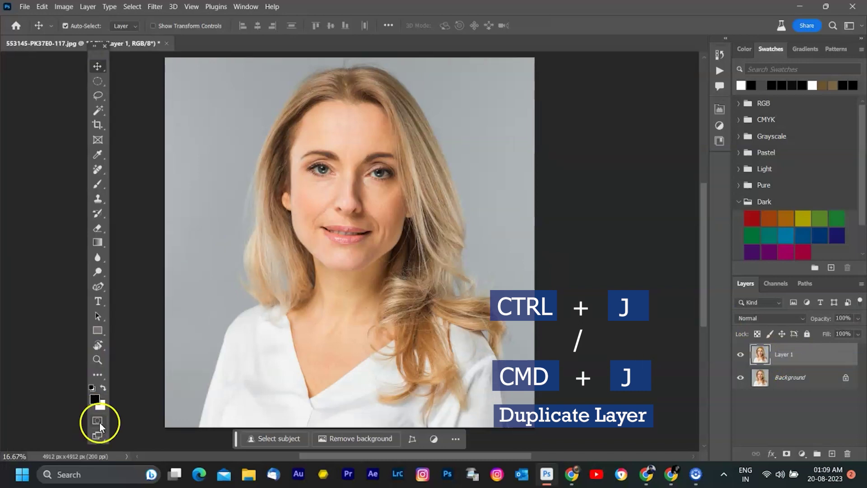
{"action": "left_click", "coordinate": [99, 422]}
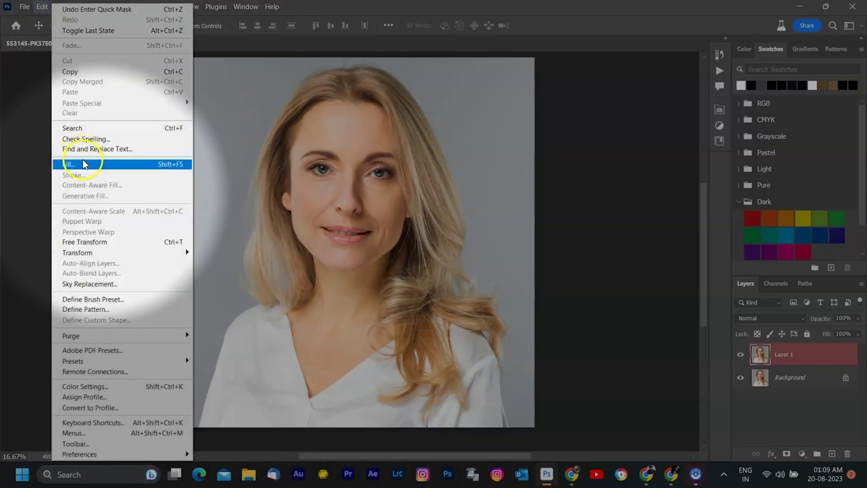
{"action": "left_click", "coordinate": [174, 164]}
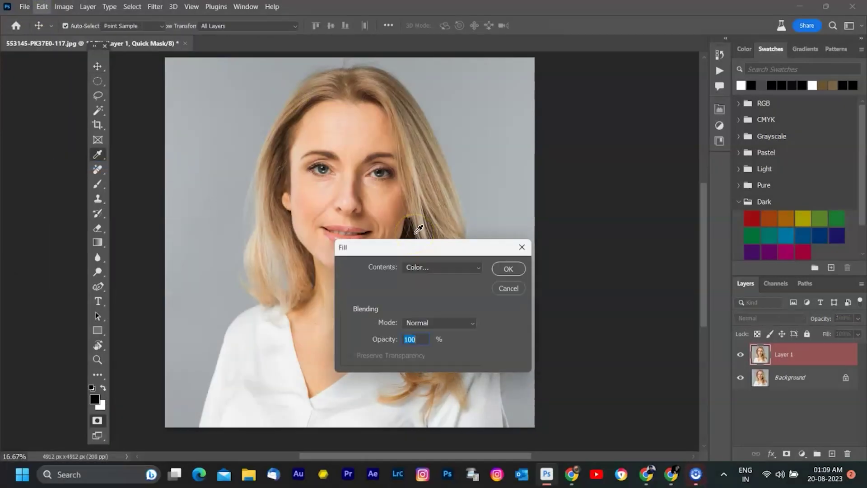
{"action": "left_click", "coordinate": [441, 268]}
{"action": "left_click", "coordinate": [438, 298]}
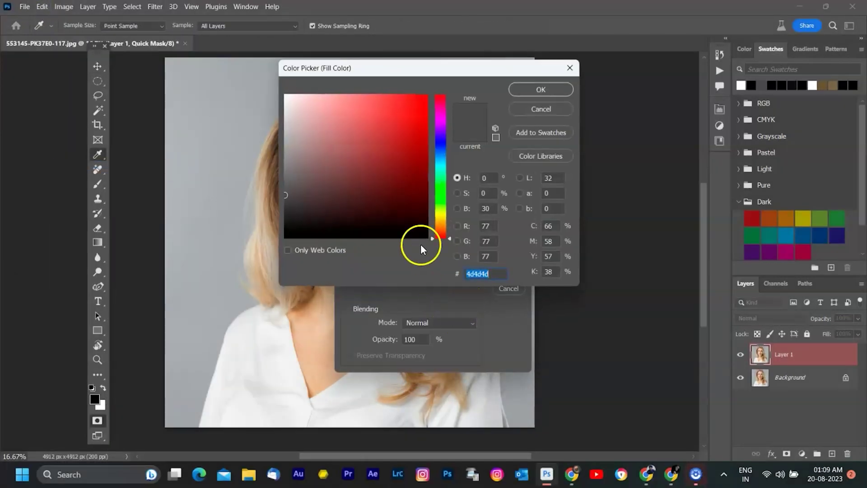
{"action": "left_click", "coordinate": [550, 86]}
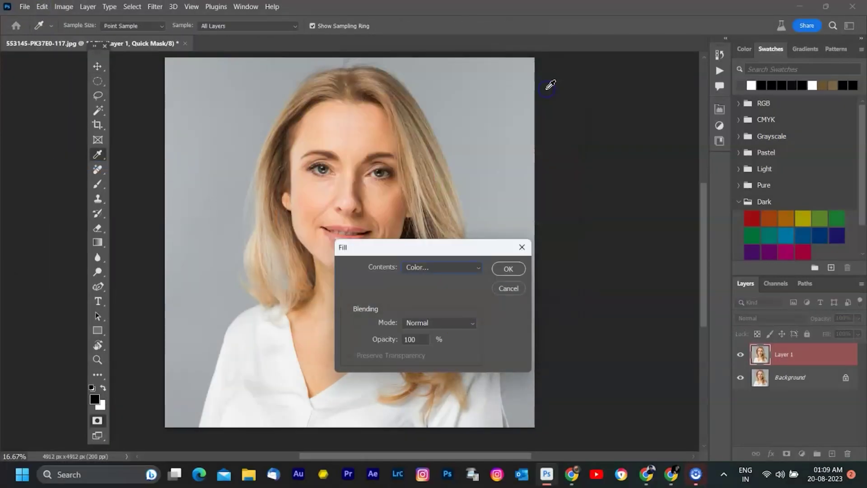
{"action": "left_click", "coordinate": [508, 268]}
{"action": "left_click", "coordinate": [97, 420]}
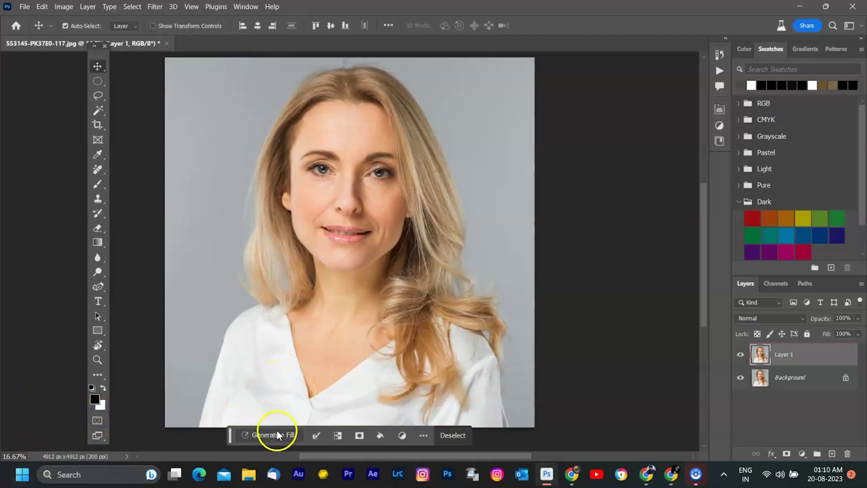
- Run Generative Fill on the selection with the prompt "skin smoothing, skin lighting,skin toning"
{"action": "left_click", "coordinate": [262, 435]}
{"action": "type", "text": "skin"}
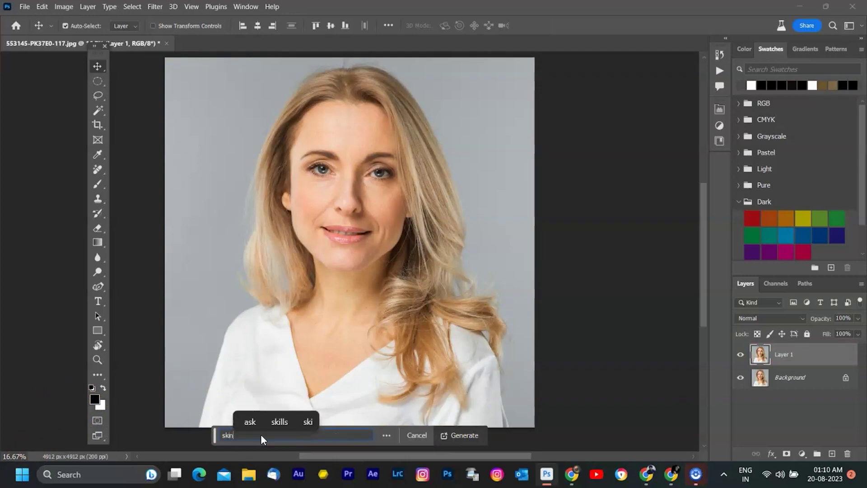
{"action": "type", "text": " smoothing, skin light"}
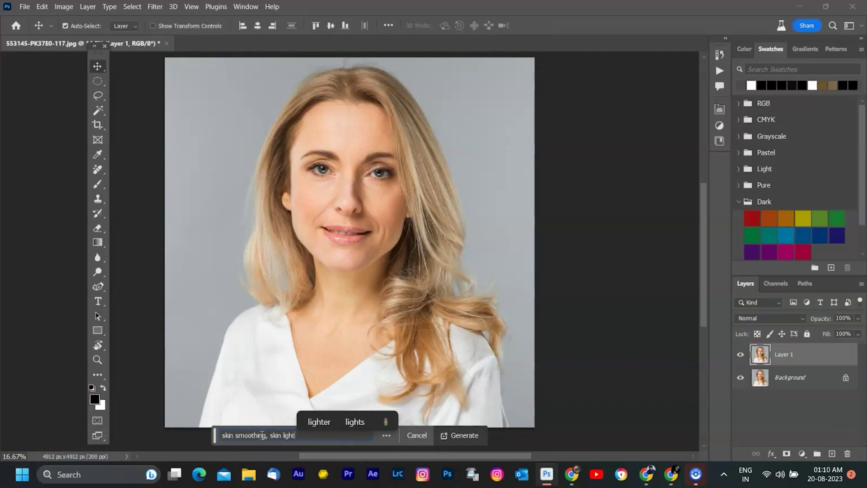
{"action": "type", "text": "ing,skin toning"}
{"action": "left_click", "coordinate": [470, 434]}
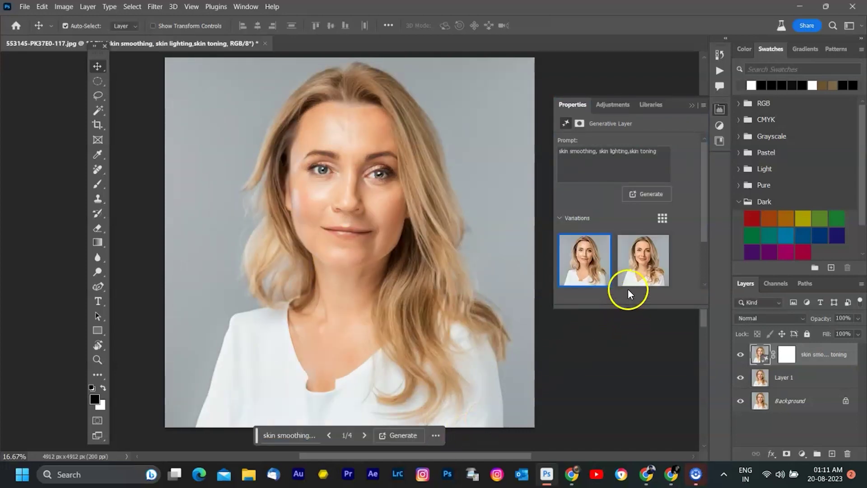
- Compare the second and third generated skin variations on the portrait
{"action": "scroll", "coordinate": [640, 271], "scroll_direction": "down", "scroll_amount": 2}
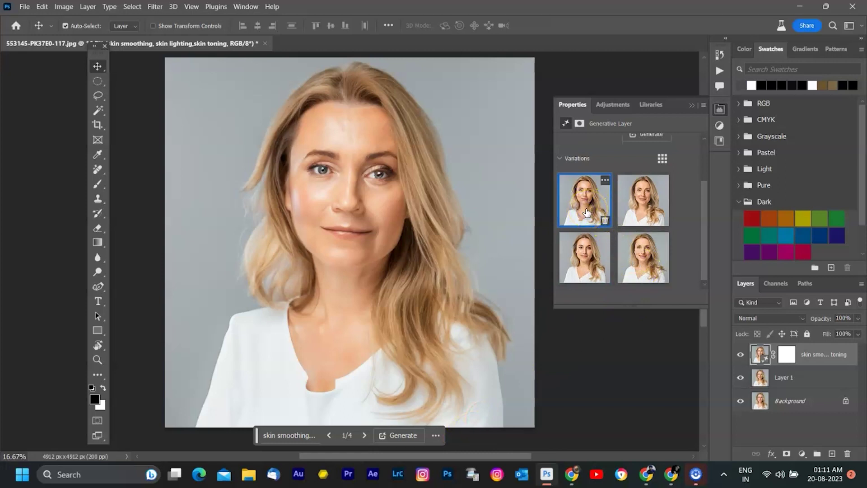
{"action": "left_click", "coordinate": [648, 209]}
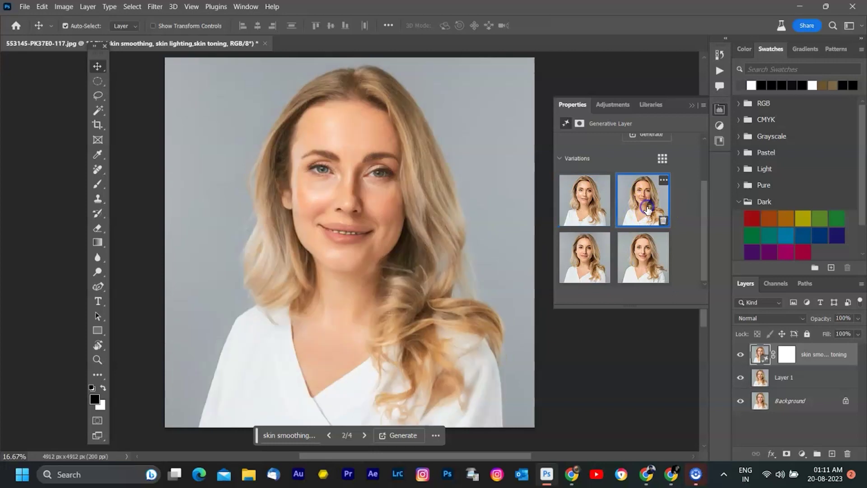
{"action": "left_click", "coordinate": [582, 248]}
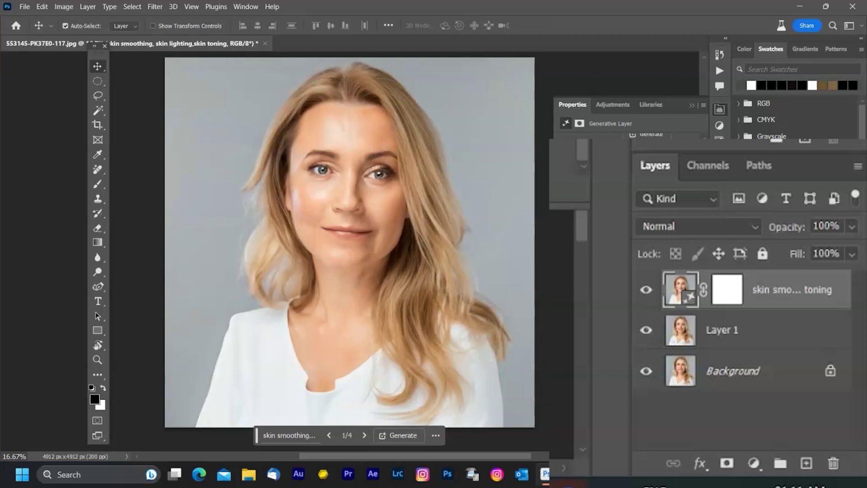
- Apply the merged RGB image to the generative layer's mask with Multiply blending at 100% opacity
{"action": "left_click", "coordinate": [787, 355]}
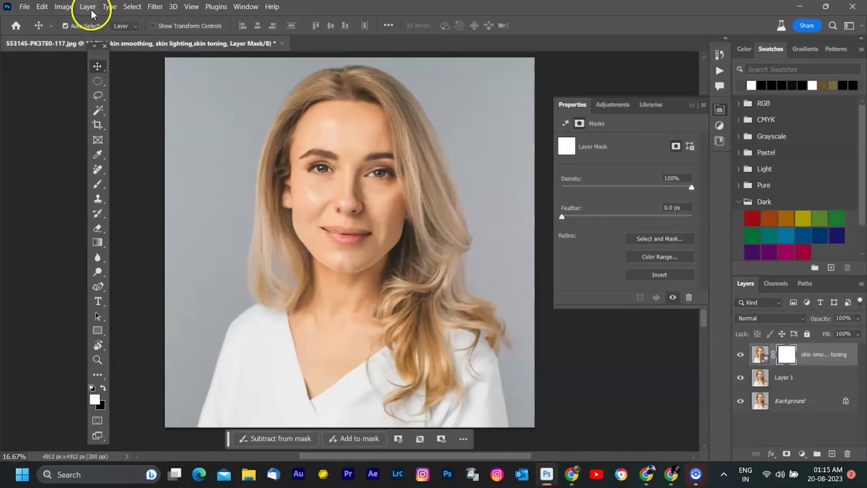
{"action": "left_click", "coordinate": [64, 7]}
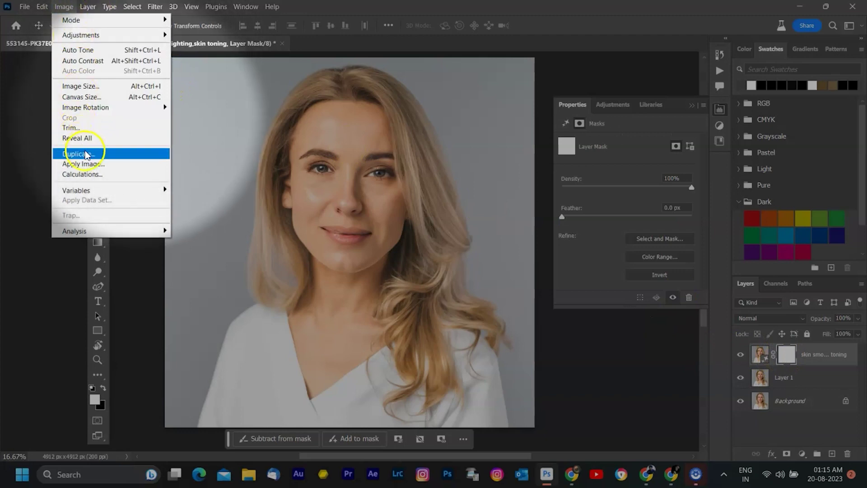
{"action": "left_click", "coordinate": [87, 164]}
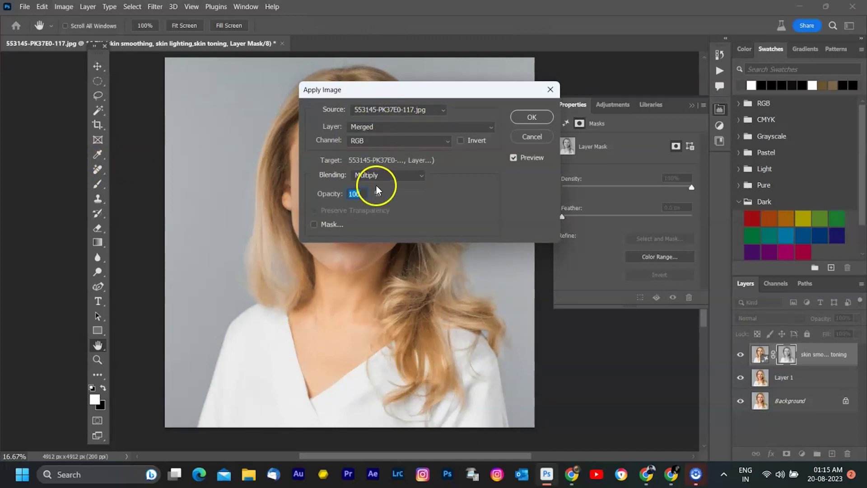
{"action": "left_click", "coordinate": [532, 117]}
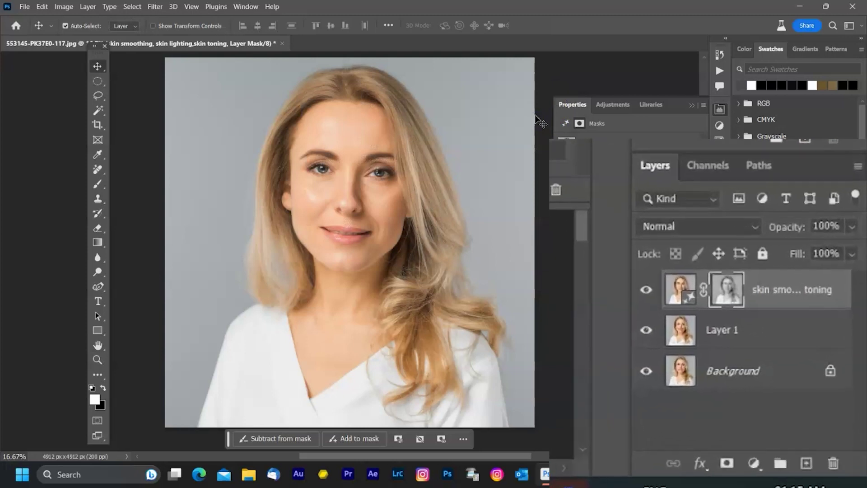
- Toggle the skin smoothing layer's visibility to compare the masked retouch with the original portrait
{"action": "left_click", "coordinate": [729, 285]}
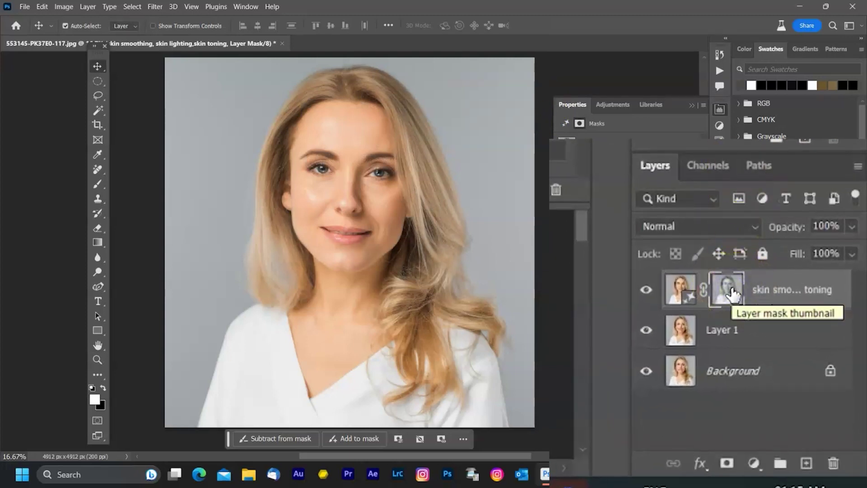
{"action": "left_click", "coordinate": [646, 292]}
{"action": "left_click", "coordinate": [647, 293]}
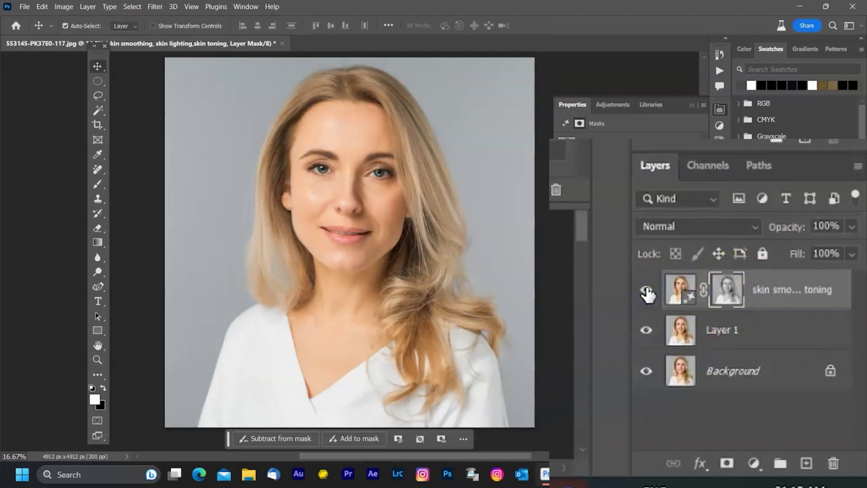
- Paint black on the generative layer's mask over the hair, clothes and background, and with a 150 px brush around the facial features
{"action": "left_click", "coordinate": [98, 185]}
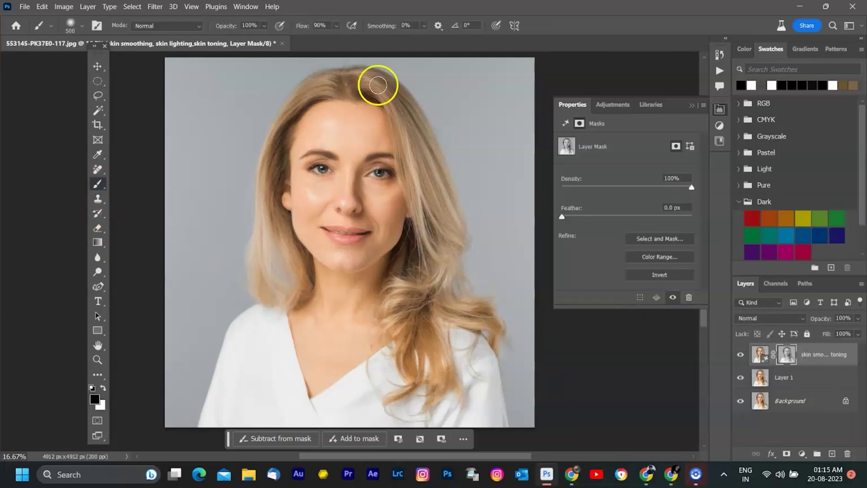
{"action": "mouse_move", "coordinate": [458, 238]}
{"action": "left_mouse_down"}
{"action": "mouse_move", "coordinate": [417, 405]}
{"action": "mouse_move", "coordinate": [229, 381]}
{"action": "mouse_move", "coordinate": [277, 405]}
{"action": "left_mouse_up"}
{"action": "key", "text": "bracketleft"}
{"action": "key", "text": "bracketleft"}
{"action": "key", "text": "bracketleft"}
{"action": "key", "text": "bracketleft"}
{"action": "key", "text": "bracketleft"}
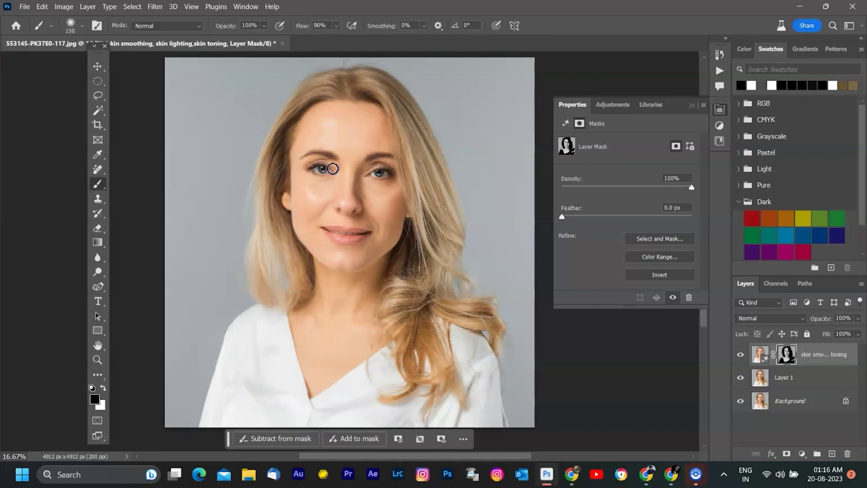
{"action": "scroll", "coordinate": [368, 181], "scroll_direction": "up", "scroll_amount": 3}
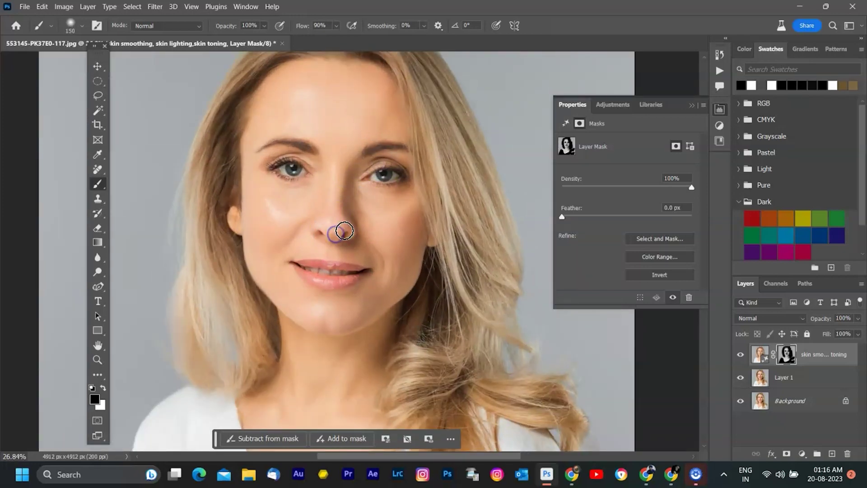
{"action": "scroll", "coordinate": [374, 184], "scroll_direction": "up", "scroll_amount": 1}
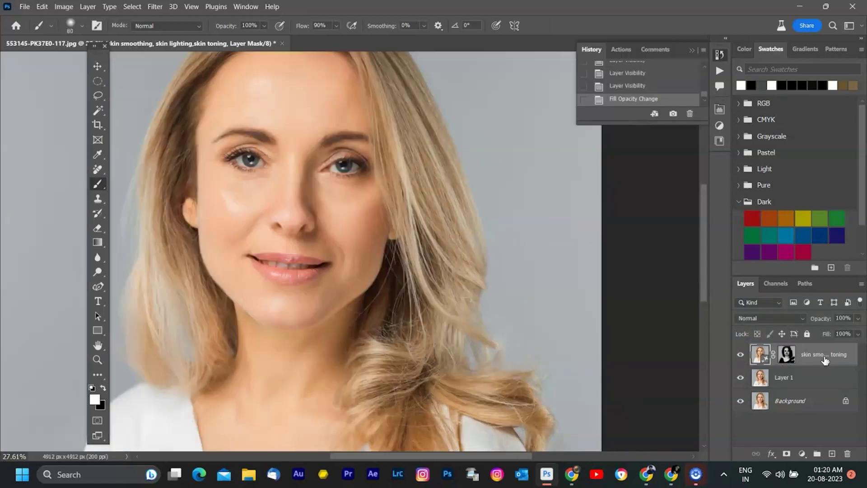
- Split the skin layer's Blend If white slider for Current Layer to about 160 / 255, adjust the Underlying Layer highlights and apply
{"action": "double_click", "coordinate": [826, 357]}
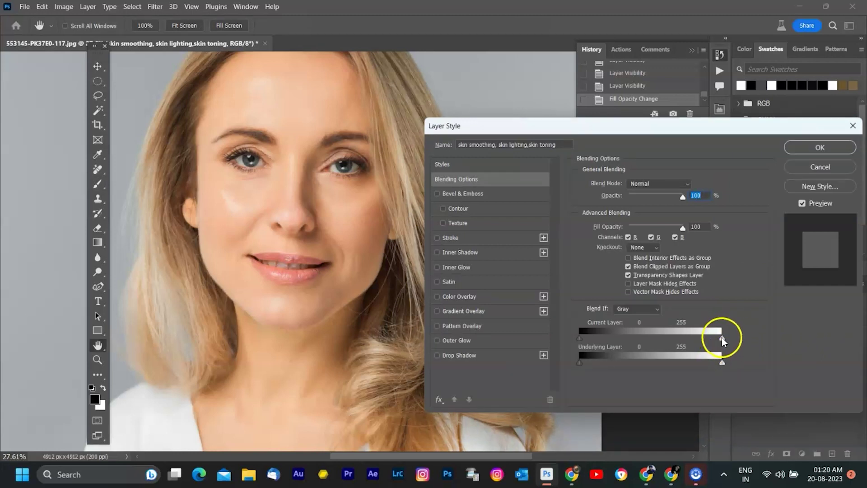
{"action": "left_click_drag", "start_coordinate": [720, 338], "coordinate": [697, 340]}
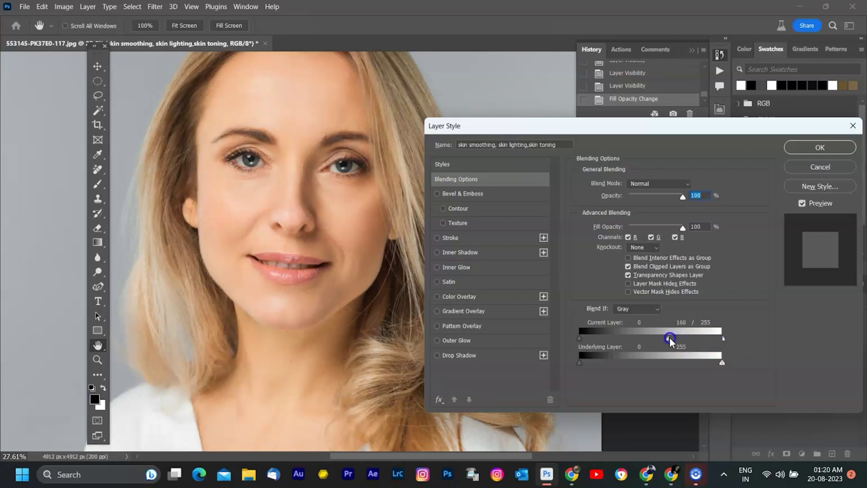
{"action": "mouse_move", "coordinate": [723, 339]}
{"action": "left_mouse_down"}
{"action": "mouse_move", "coordinate": [687, 344]}
{"action": "mouse_move", "coordinate": [726, 337]}
{"action": "left_mouse_up"}
{"action": "left_click_drag", "start_coordinate": [720, 340], "coordinate": [701, 363]}
{"action": "left_click", "coordinate": [821, 149]}
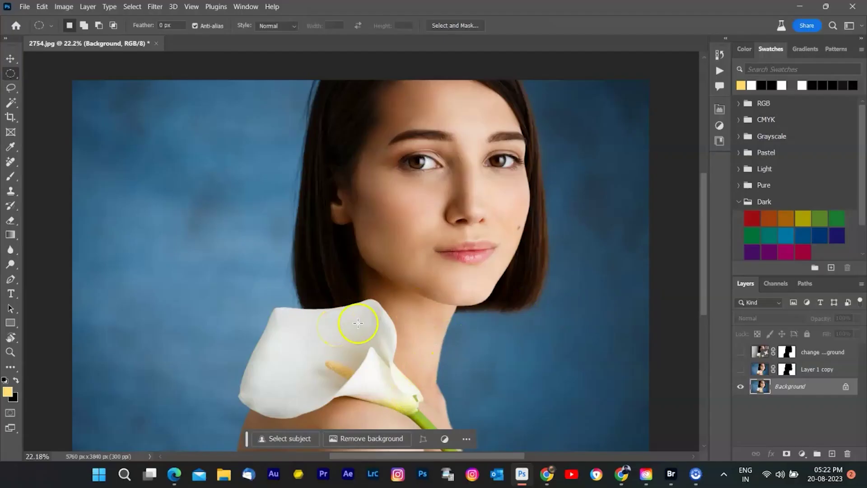
- Duplicate the Background layer of the calla lily portrait and select its subject
{"action": "left_click", "coordinate": [802, 387]}
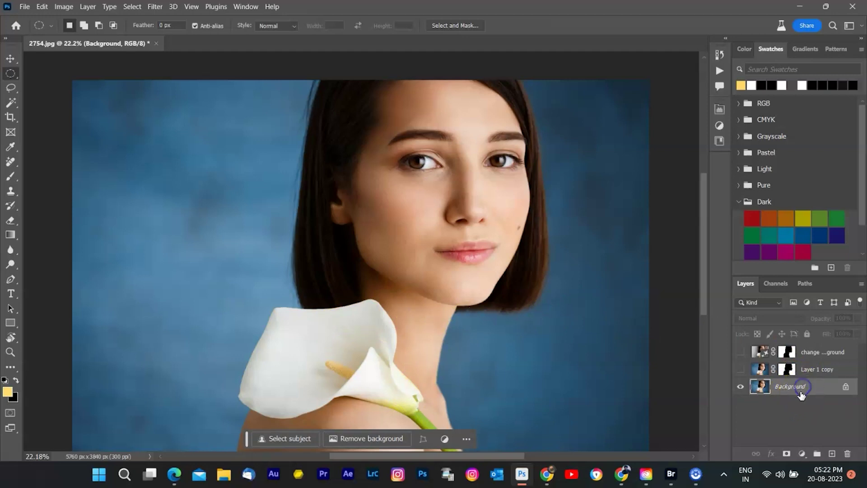
{"action": "key", "text": "ctrl+j"}
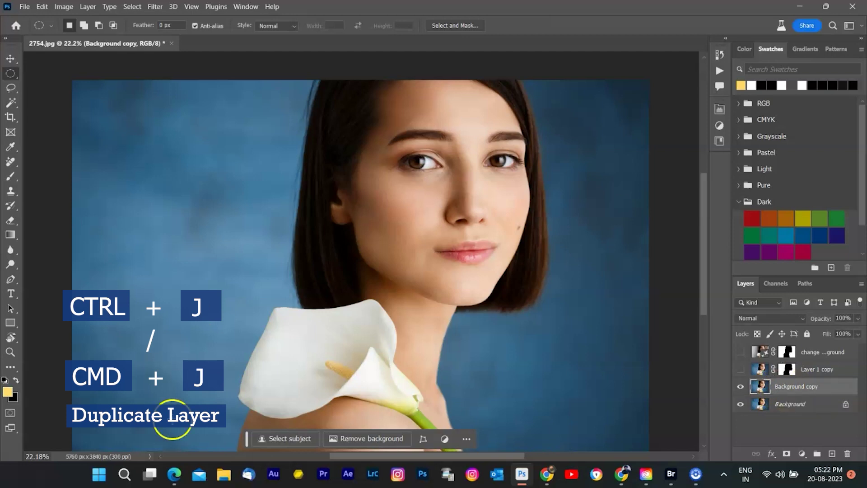
{"action": "left_click", "coordinate": [306, 437]}
{"action": "key", "text": "ctrl+d"}
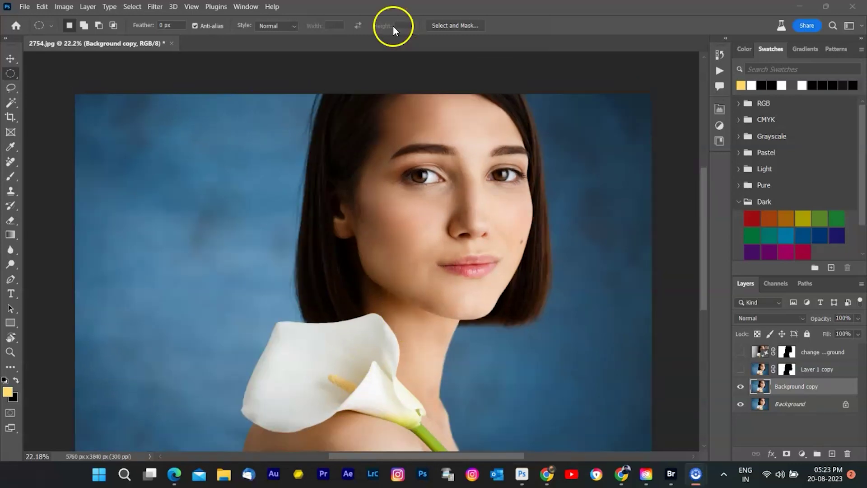
- Open the subject selection in Select and Mask, invert it and dismiss the mail notification
{"action": "left_click", "coordinate": [453, 25]}
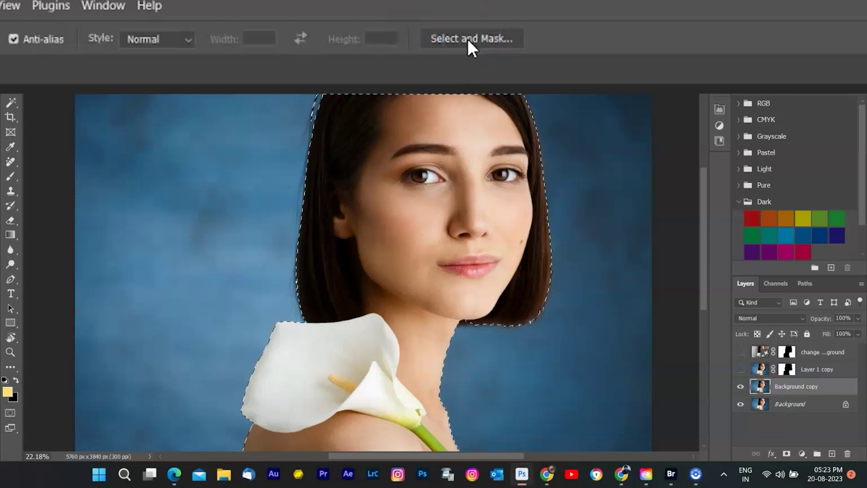
{"action": "left_click", "coordinate": [468, 38]}
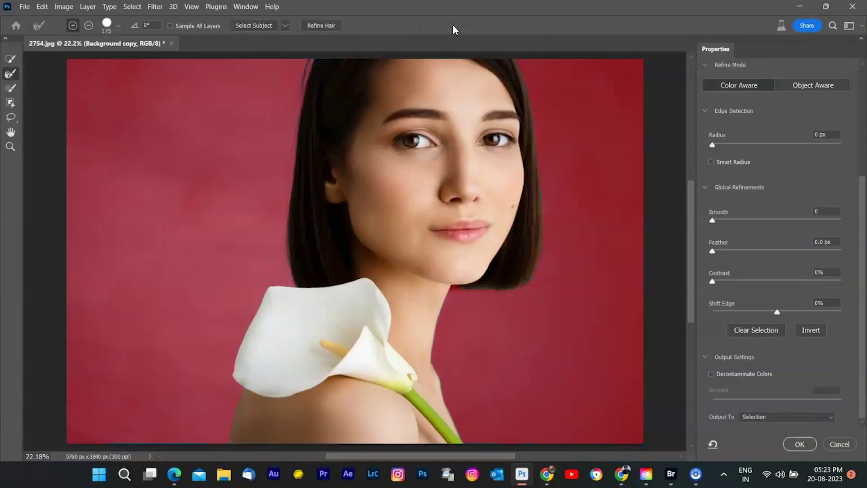
{"action": "scroll", "coordinate": [501, 249], "scroll_direction": "up", "scroll_amount": 1}
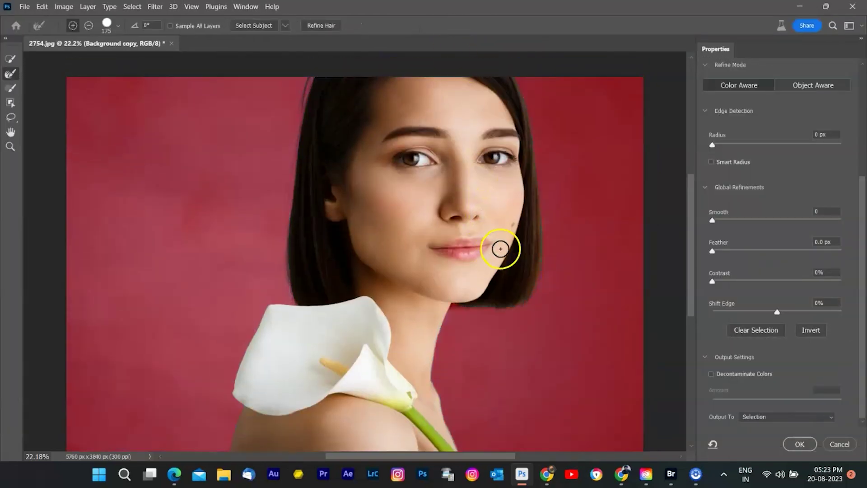
{"action": "left_click", "coordinate": [482, 192]}
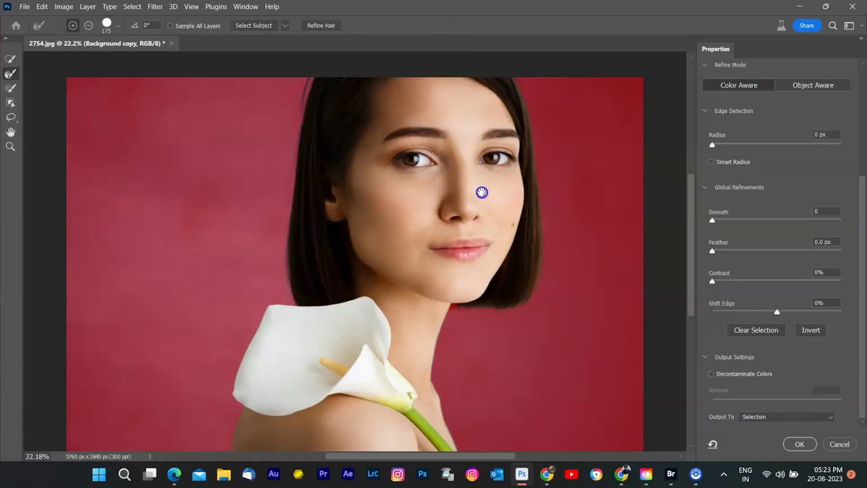
{"action": "left_click", "coordinate": [814, 331]}
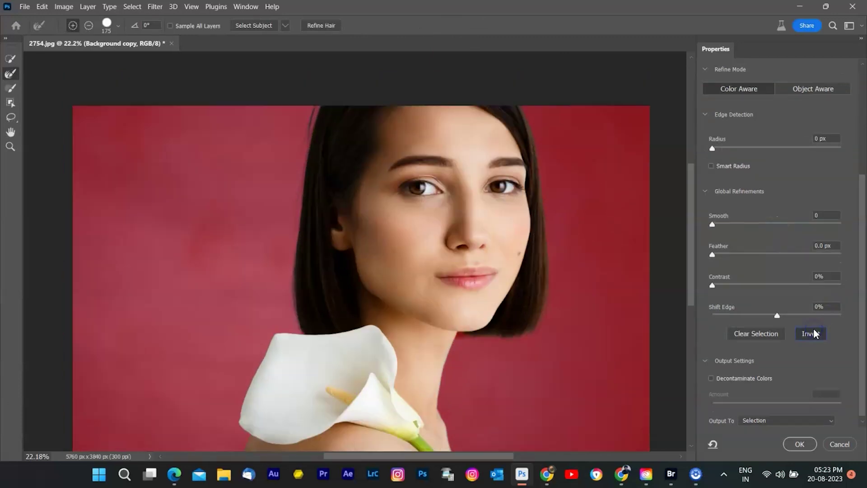
{"action": "left_click", "coordinate": [813, 334]}
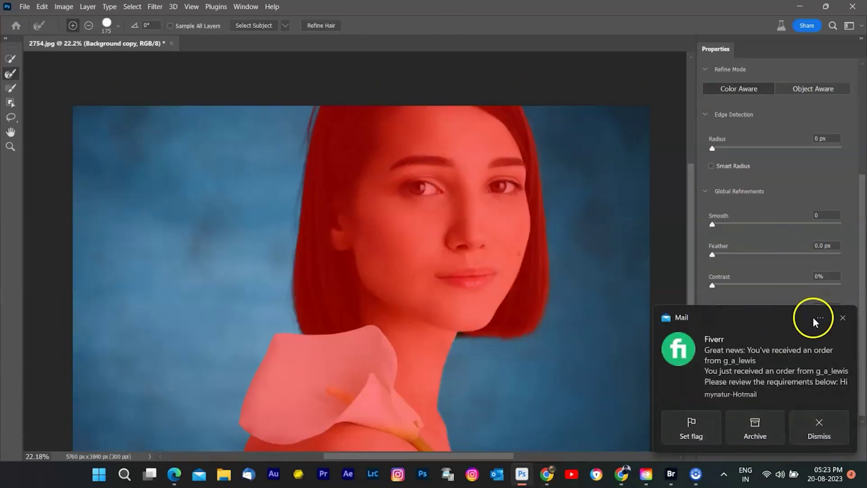
{"action": "left_click", "coordinate": [844, 318]}
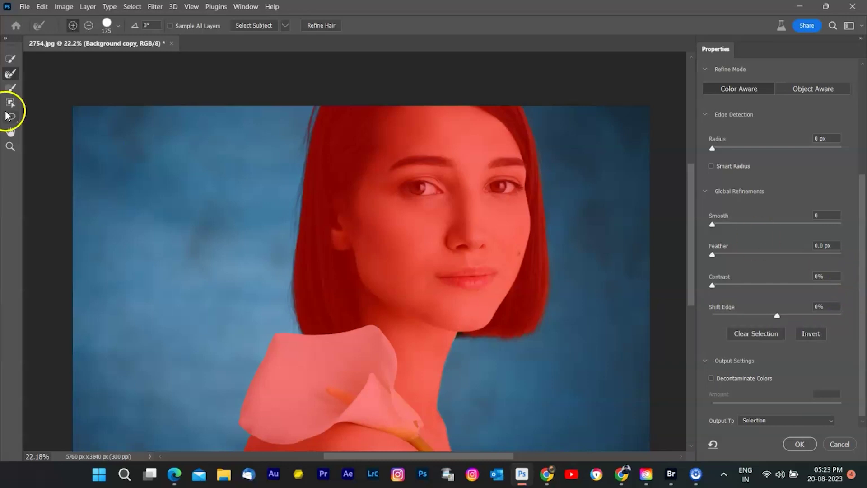
- Refine the selection edge with the Refine Edge Brush along both sides and the lower ends of the hair
{"action": "left_click", "coordinate": [12, 73]}
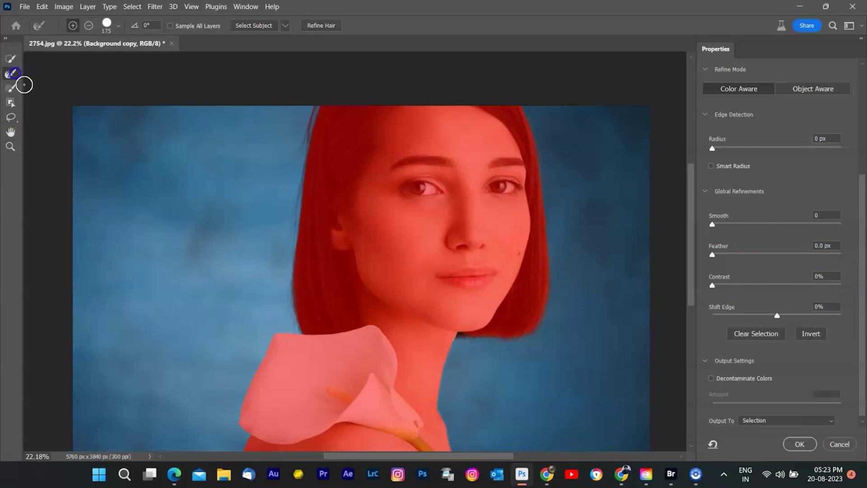
{"action": "left_click", "coordinate": [312, 113]}
{"action": "left_click_drag", "start_coordinate": [288, 207], "coordinate": [298, 181]}
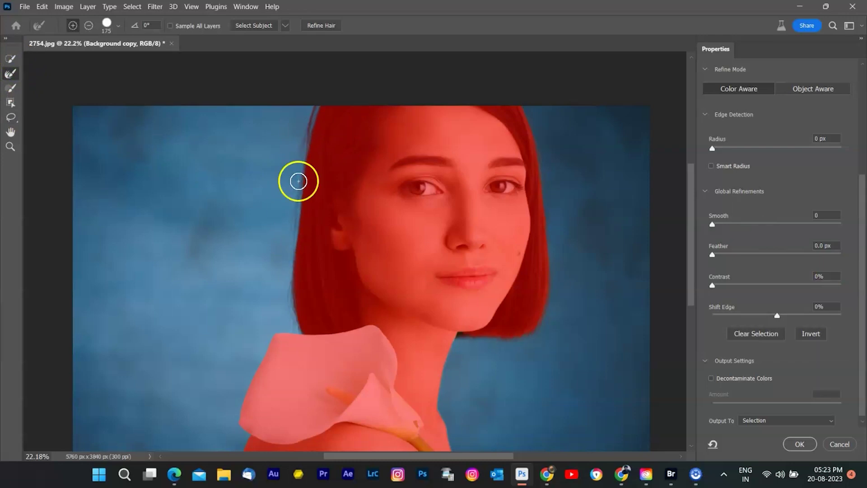
{"action": "left_click_drag", "start_coordinate": [500, 333], "coordinate": [473, 343]}
{"action": "left_click", "coordinate": [523, 106]}
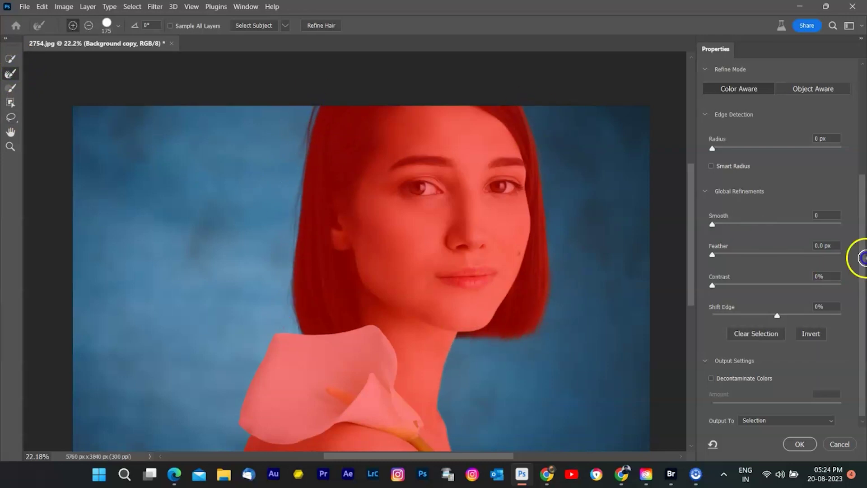
- Output the refined selection to a new layer with layer mask and load that mask as a selection
{"action": "scroll", "coordinate": [849, 294], "scroll_direction": "down", "scroll_amount": 1}
{"action": "left_click", "coordinate": [825, 418]}
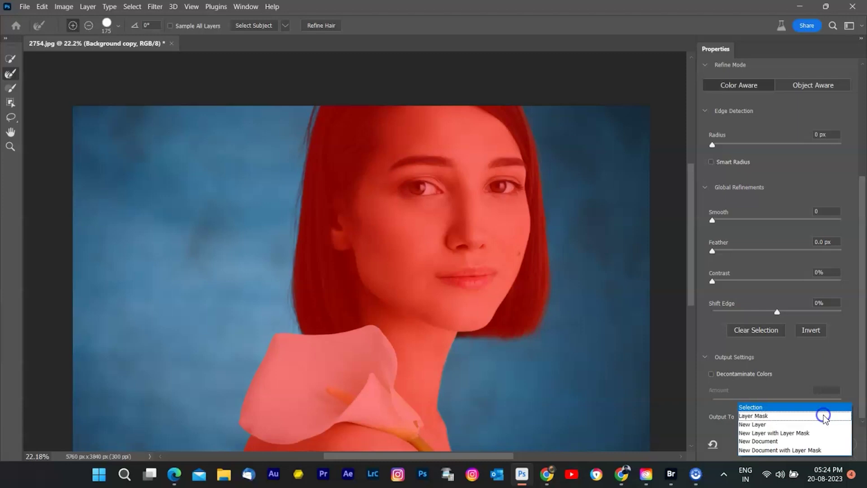
{"action": "left_click", "coordinate": [789, 436]}
{"action": "left_click", "coordinate": [799, 444]}
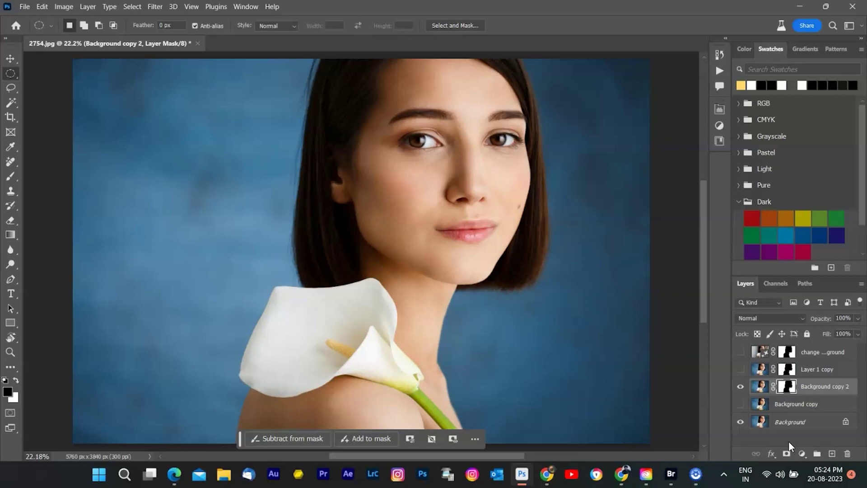
{"action": "left_click", "coordinate": [788, 387], "text": "ctrl"}
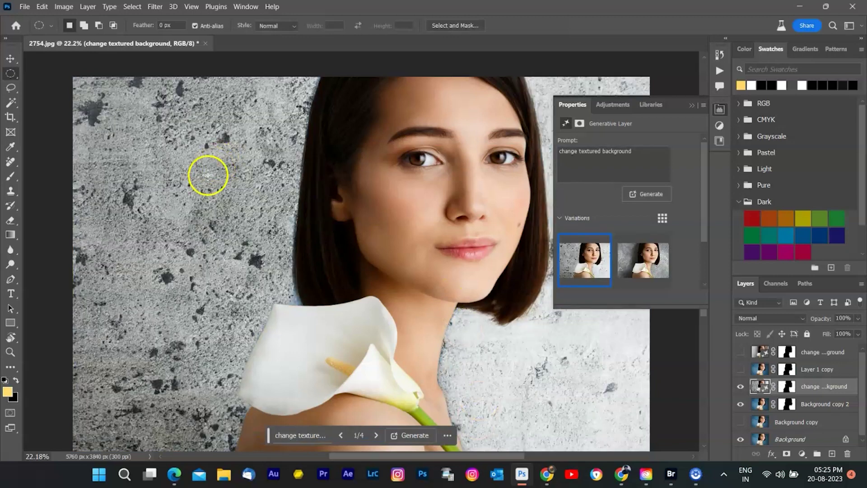
- Compare the generated "change textured background" variations and choose the fourth one
{"action": "scroll", "coordinate": [207, 181], "scroll_direction": "down", "scroll_amount": 1}
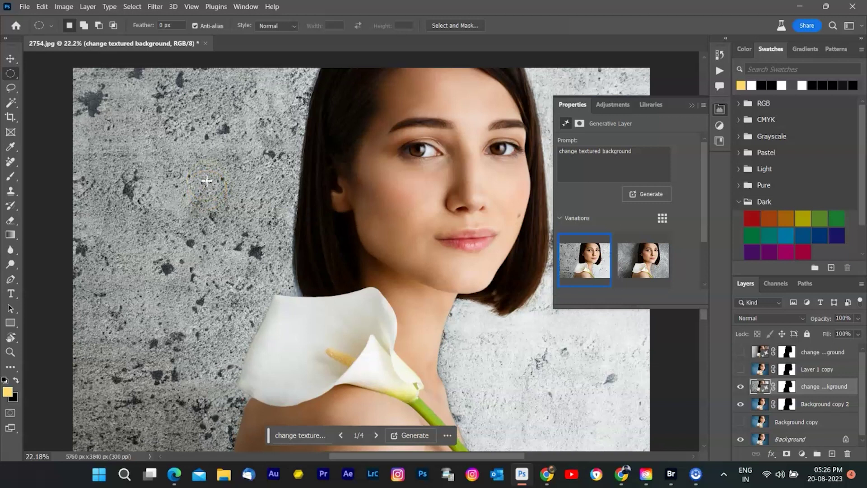
{"action": "left_click", "coordinate": [650, 264]}
{"action": "left_click", "coordinate": [649, 263]}
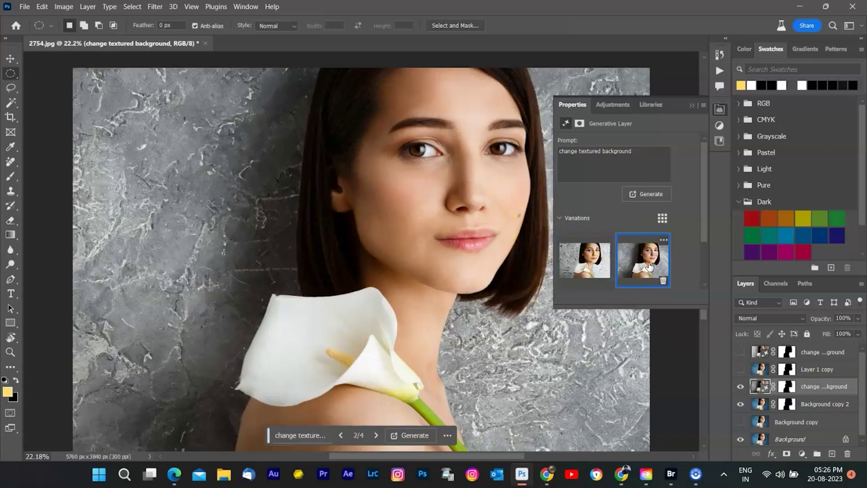
{"action": "scroll", "coordinate": [473, 254], "scroll_direction": "down", "scroll_amount": 5}
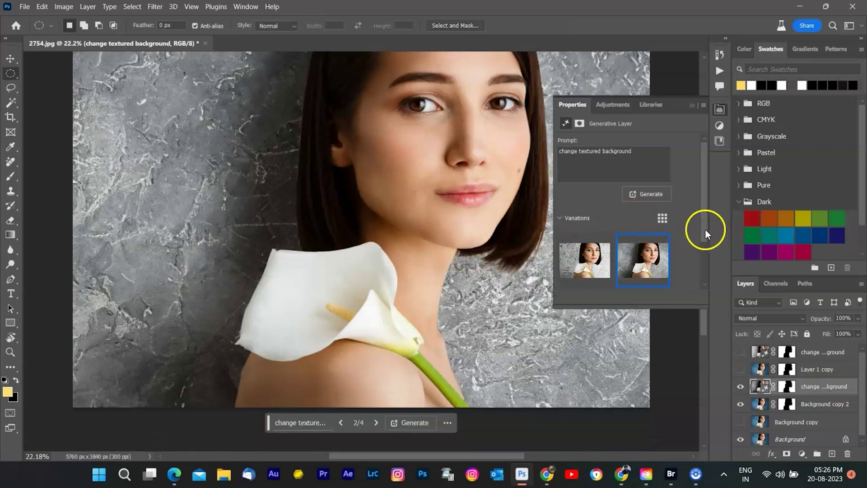
{"action": "left_click_drag", "start_coordinate": [705, 229], "coordinate": [708, 263]}
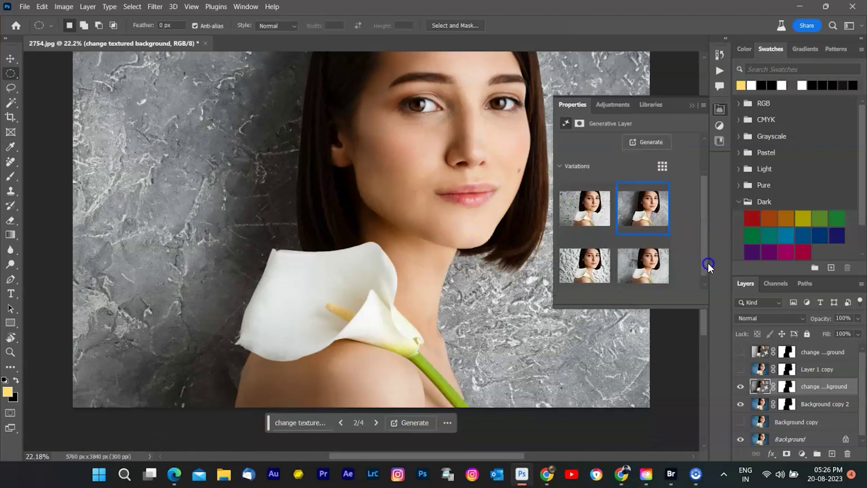
{"action": "left_click", "coordinate": [638, 275]}
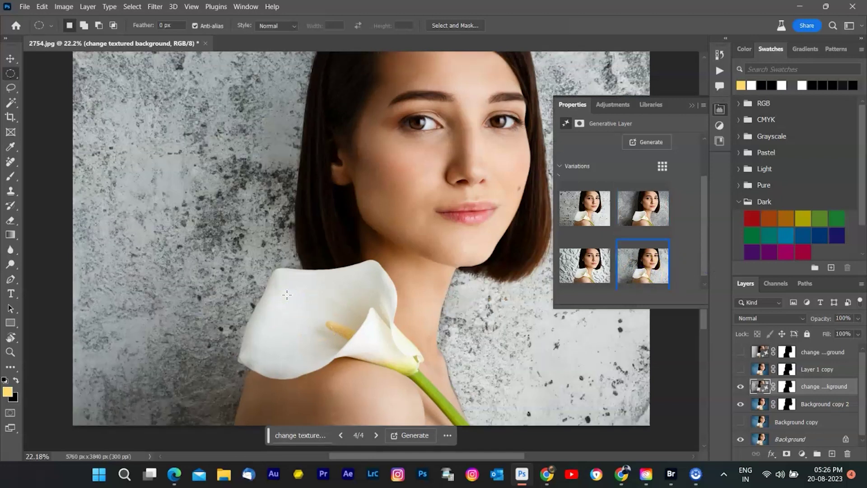
{"action": "scroll", "coordinate": [287, 295], "scroll_direction": "up", "scroll_amount": 1}
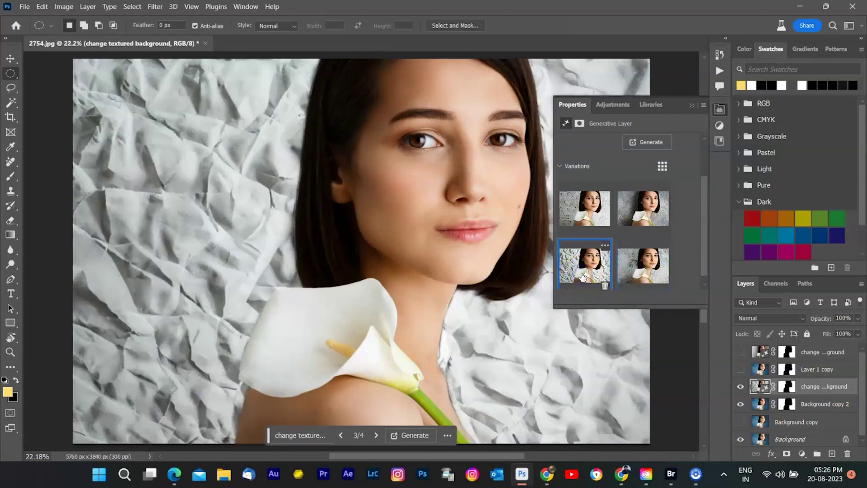
{"action": "left_click", "coordinate": [635, 264]}
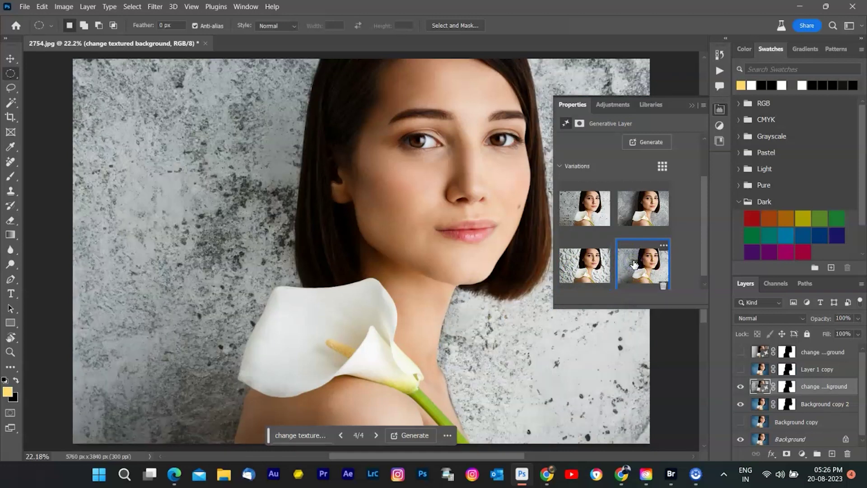
{"action": "scroll", "coordinate": [634, 265], "scroll_direction": "up", "scroll_amount": 2}
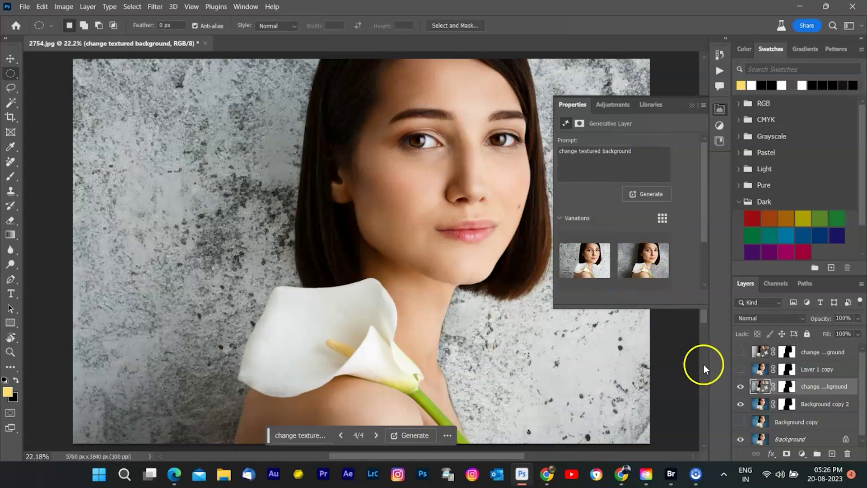
- Show the top generative background layer, collapse the properties, and hide the lower generative layer and Background copy 2
{"action": "left_click", "coordinate": [741, 352]}
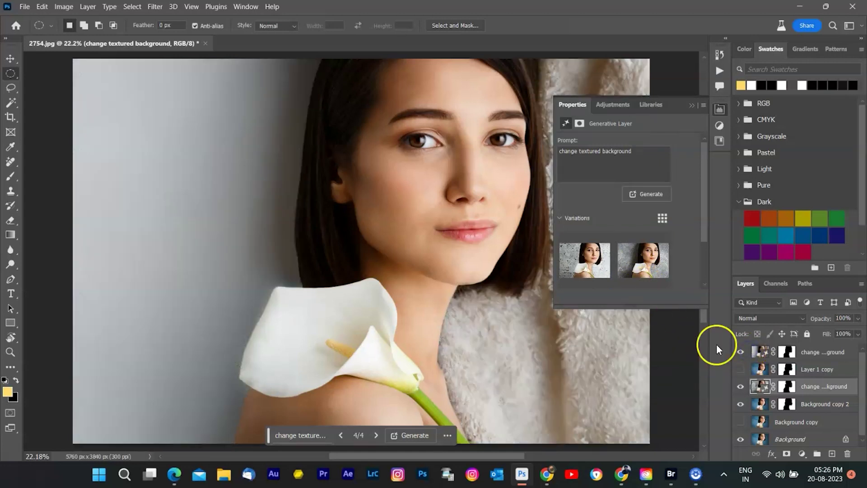
{"action": "scroll", "coordinate": [717, 344], "scroll_direction": "up", "scroll_amount": 1}
{"action": "left_click", "coordinate": [694, 107]}
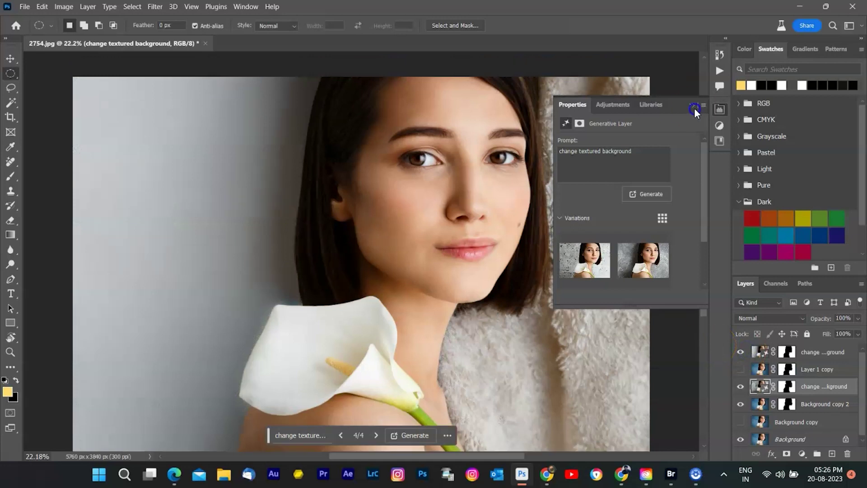
{"action": "left_click", "coordinate": [693, 107]}
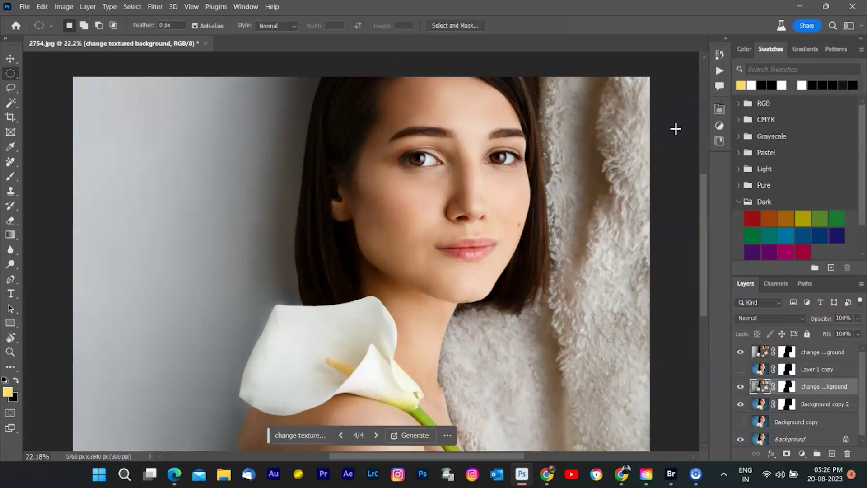
{"action": "left_click", "coordinate": [549, 243]}
{"action": "scroll", "coordinate": [548, 244], "scroll_direction": "up", "scroll_amount": 2}
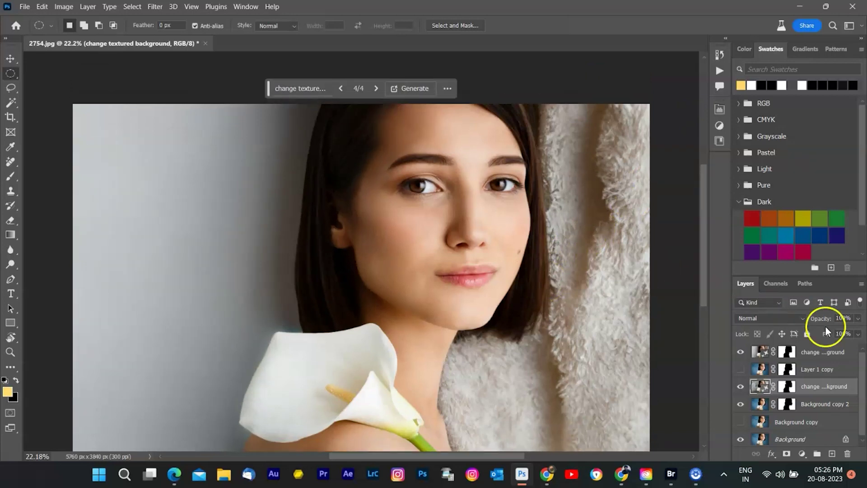
{"action": "left_click", "coordinate": [741, 387]}
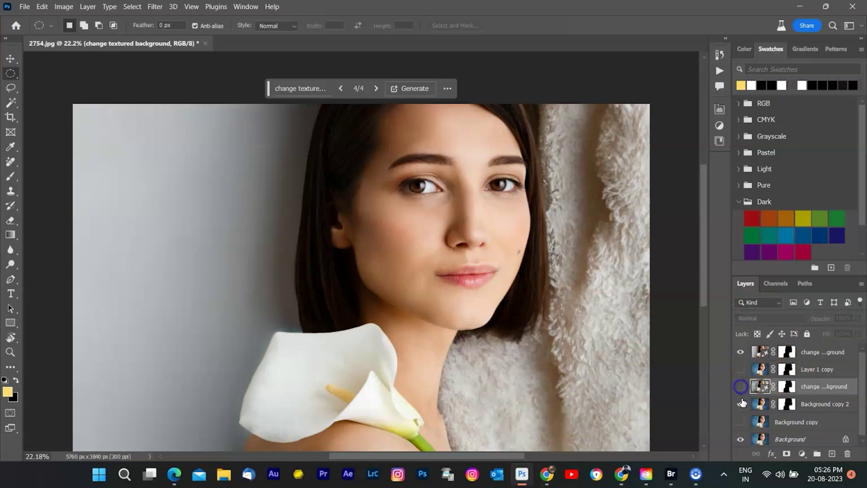
{"action": "left_click", "coordinate": [741, 404]}
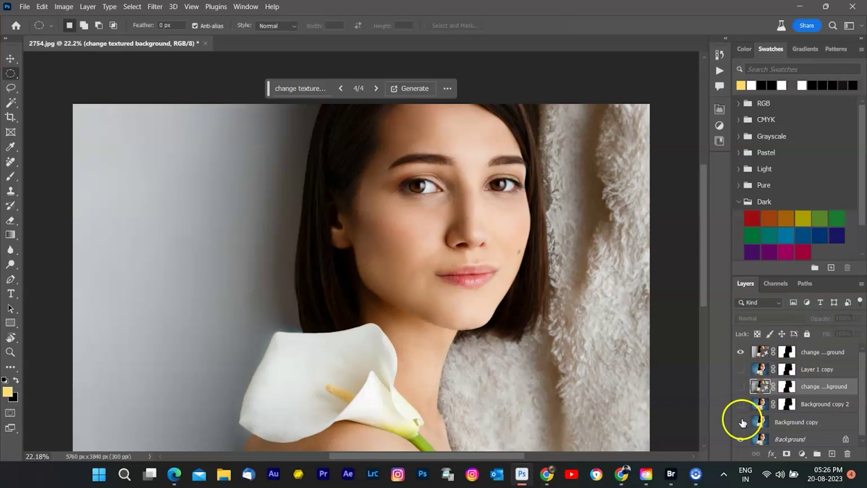
- Toggle the top generative layer's visibility to compare the new background with the original portrait
{"action": "left_click", "coordinate": [741, 352]}
{"action": "left_click", "coordinate": [741, 352]}
{"action": "left_click", "coordinate": [741, 352]}
{"action": "left_click", "coordinate": [741, 352]}
{"action": "scroll", "coordinate": [556, 367], "scroll_direction": "up", "scroll_amount": 3}
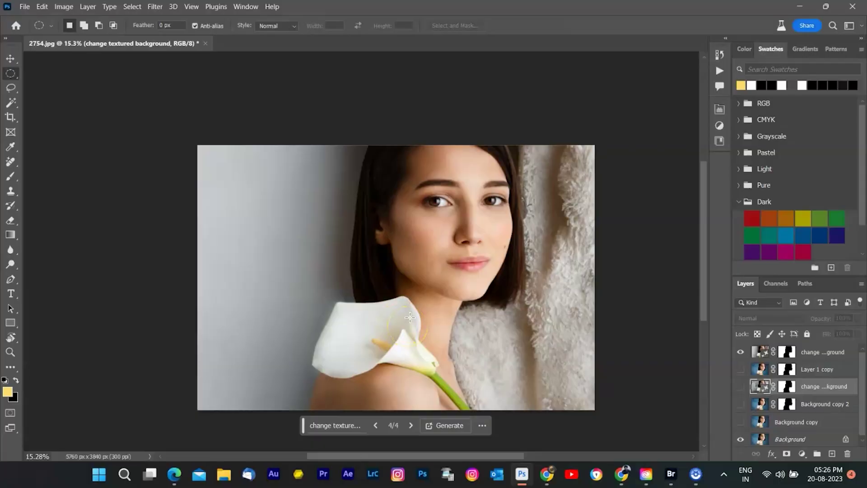
{"action": "left_click", "coordinate": [76, 426]}
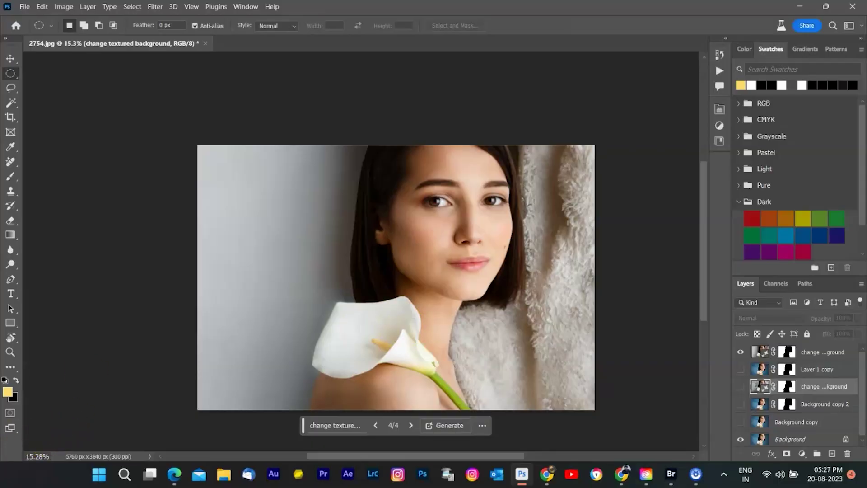